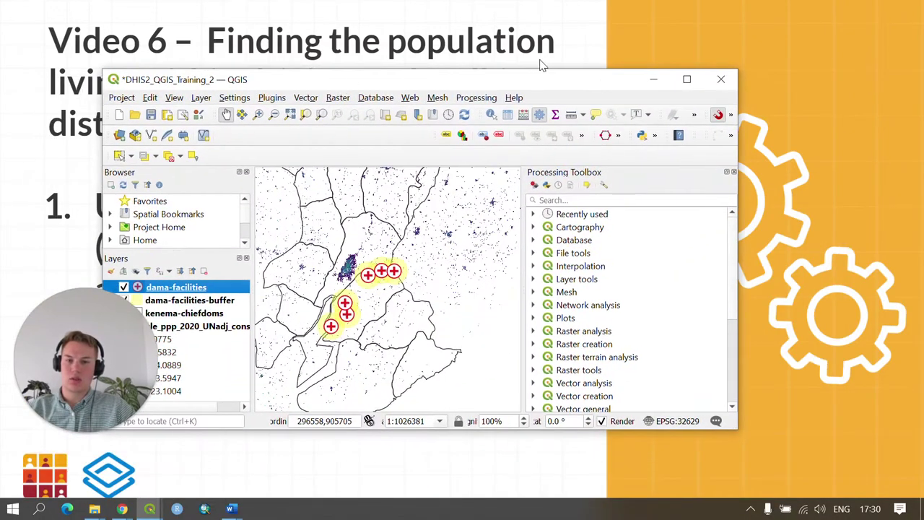
Maximize QGIS so the DHIS2_QGIS_Training_2 project layers fill the screen.
click(687, 78)
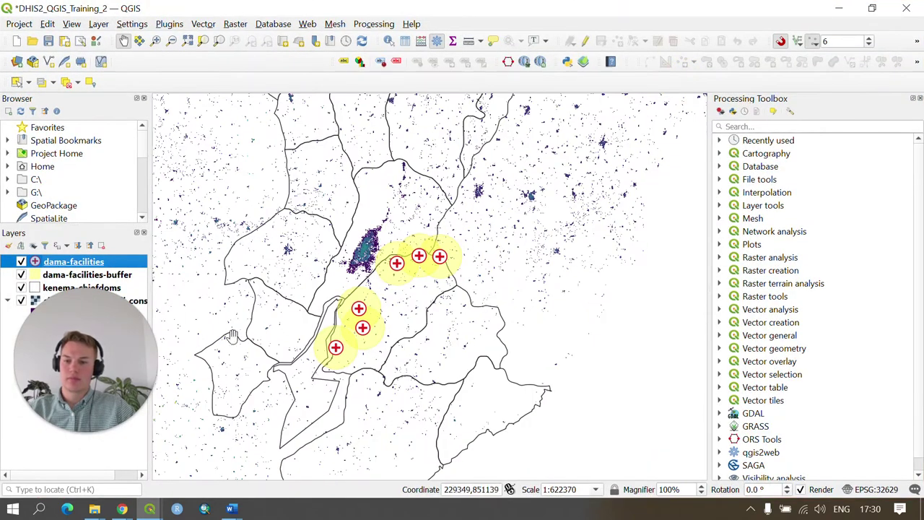
drag(119, 330, 114, 372)
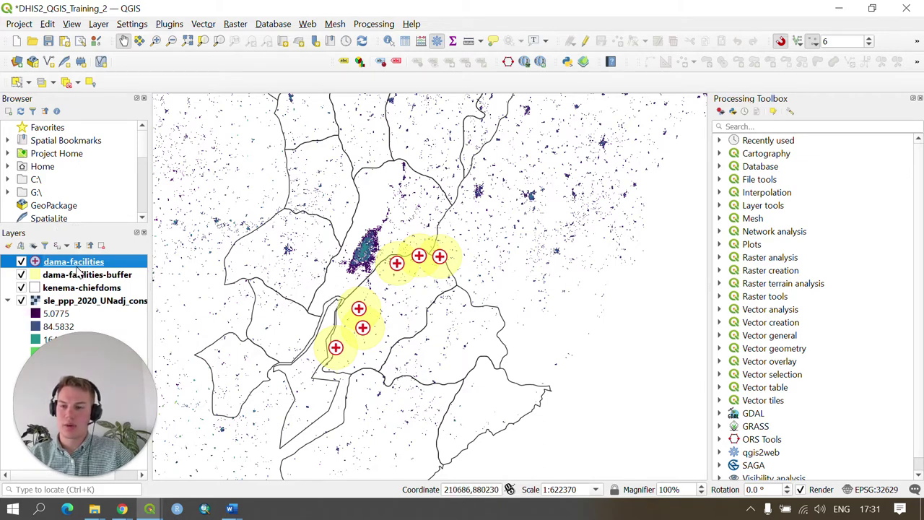
right_click(102, 266)
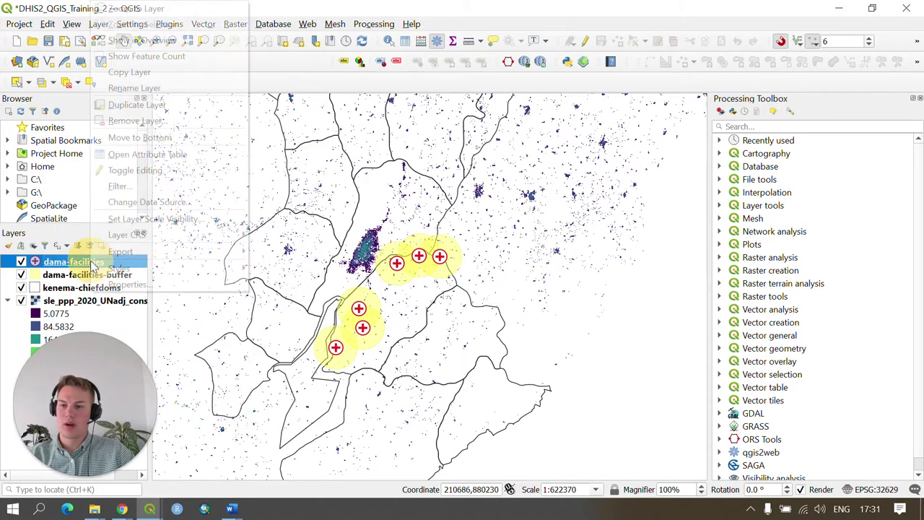
mouse_move(123, 251)
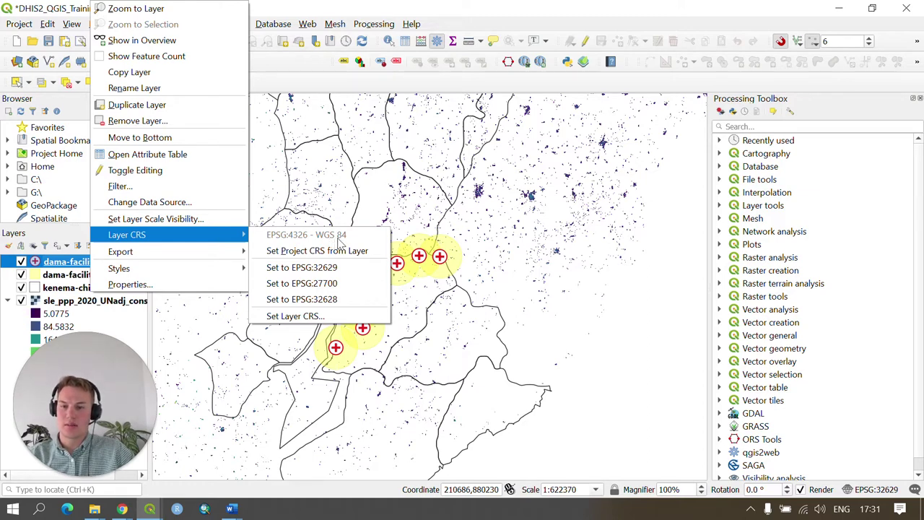
right_click(102, 301)
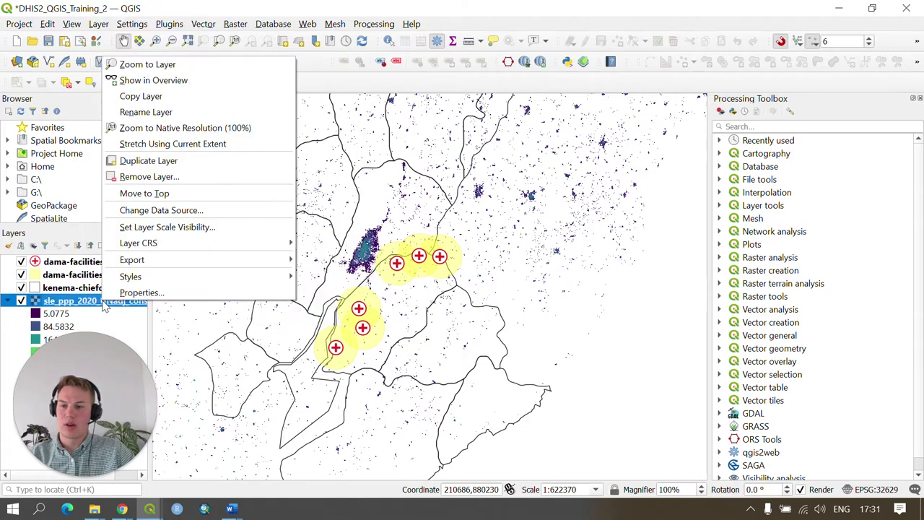
mouse_move(166, 246)
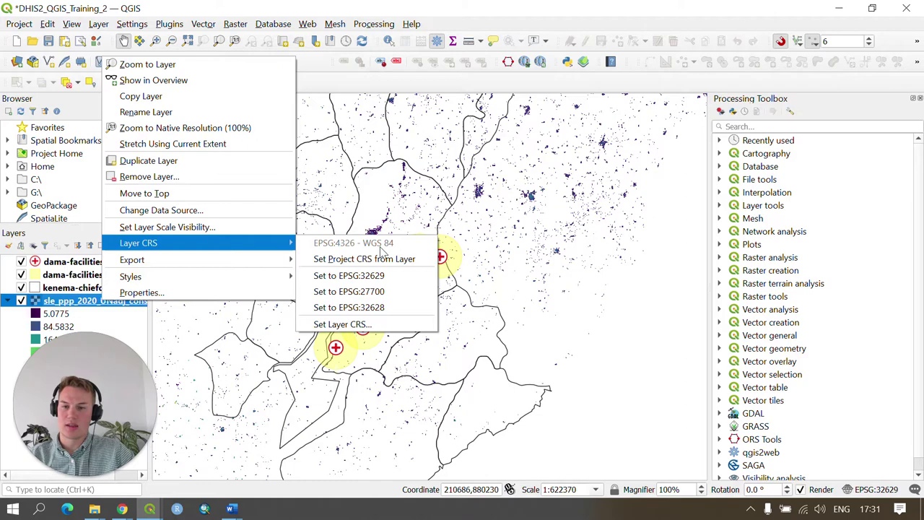
drag(486, 266, 548, 222)
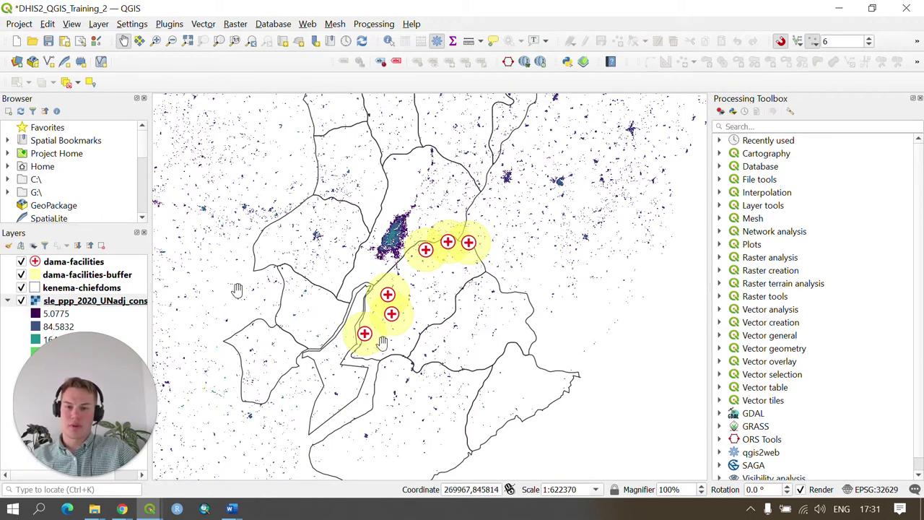
click(89, 264)
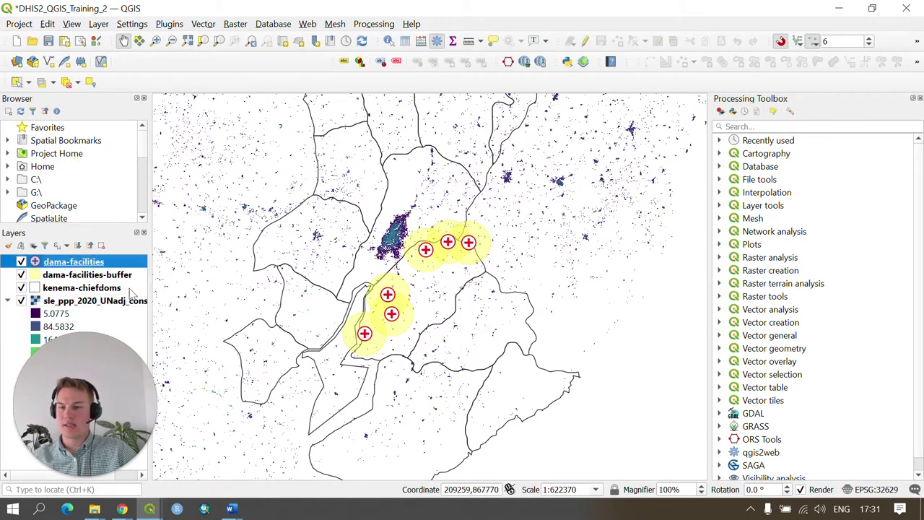
click(124, 302)
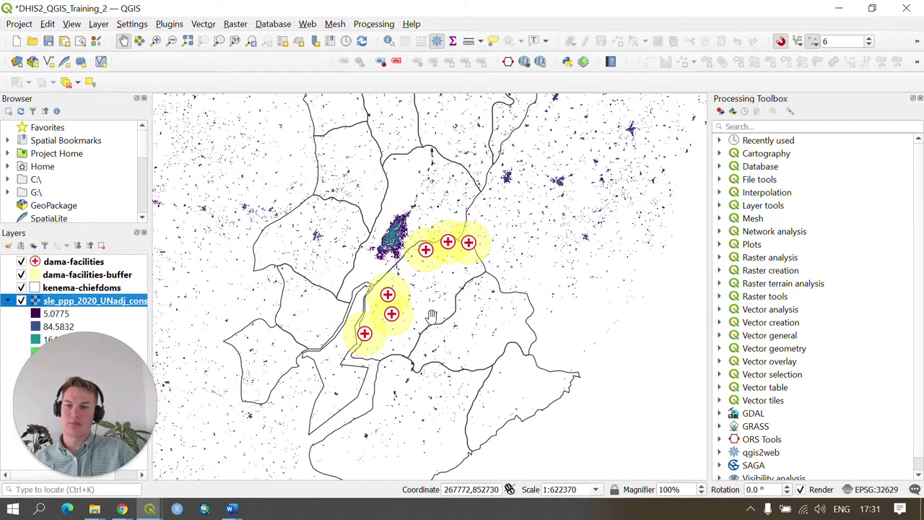
click(168, 25)
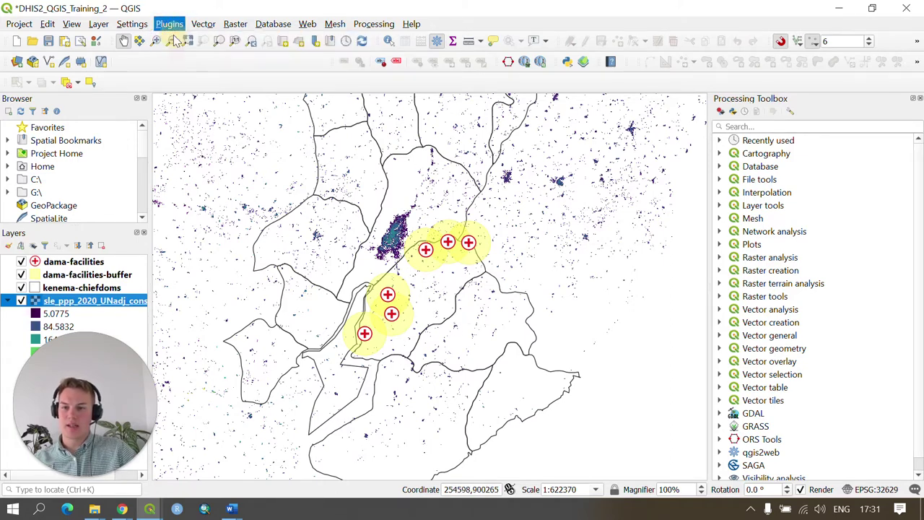
click(177, 39)
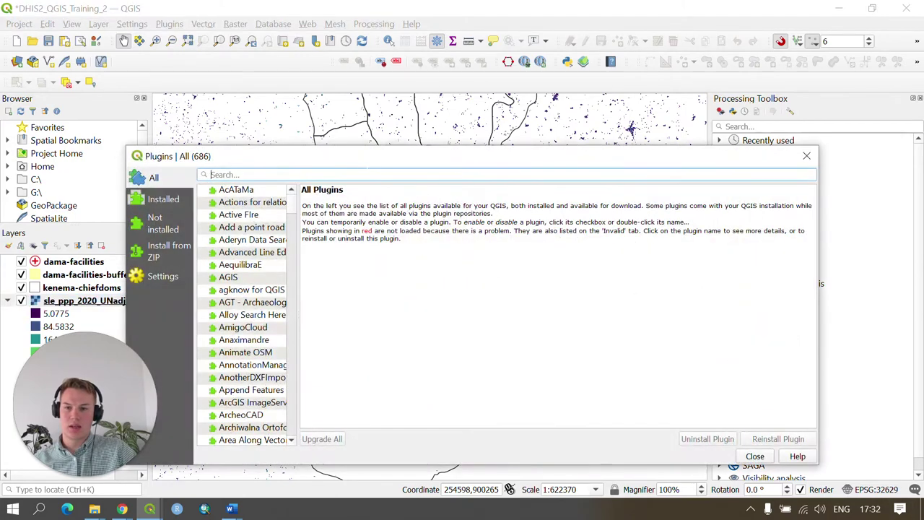
drag(373, 158, 382, 107)
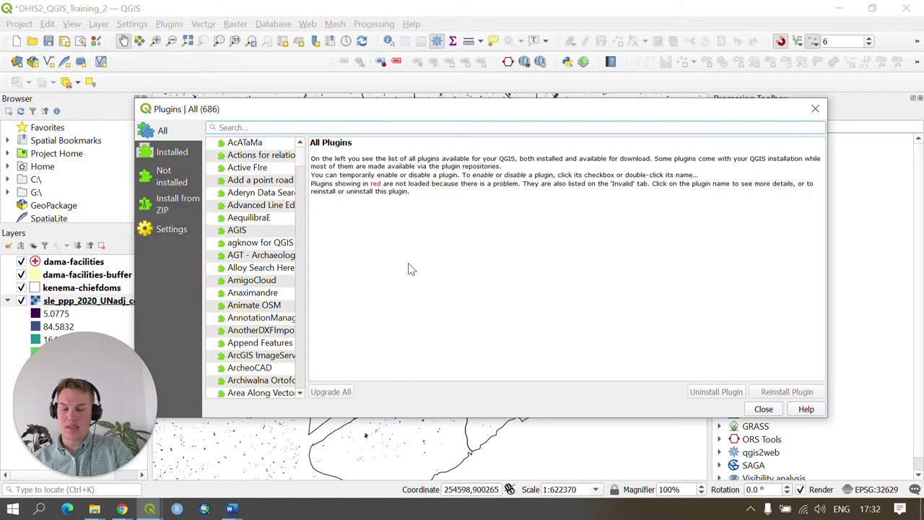
text(ORS Tools)
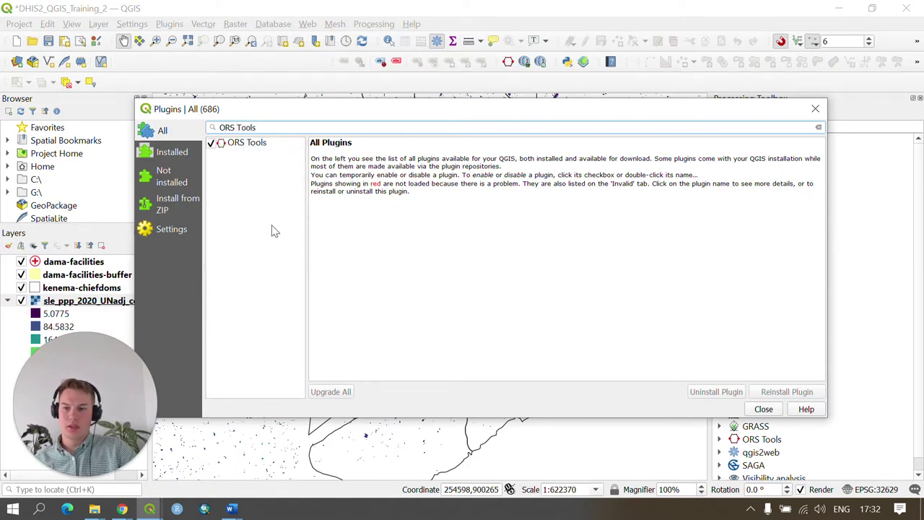
click(260, 146)
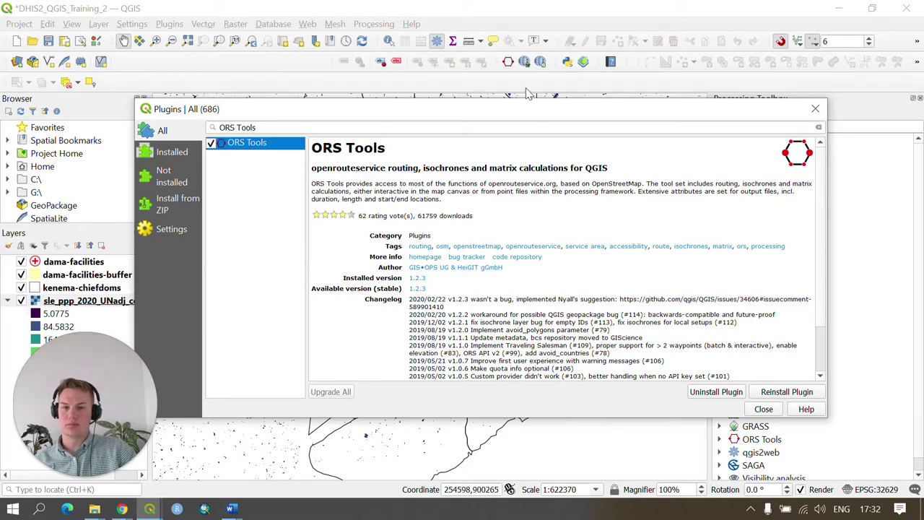
drag(520, 100, 525, 63)
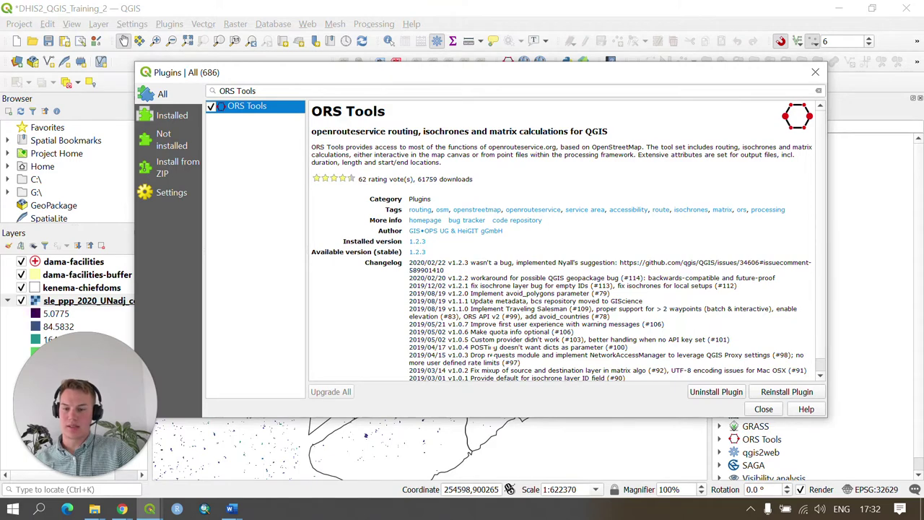
click(763, 409)
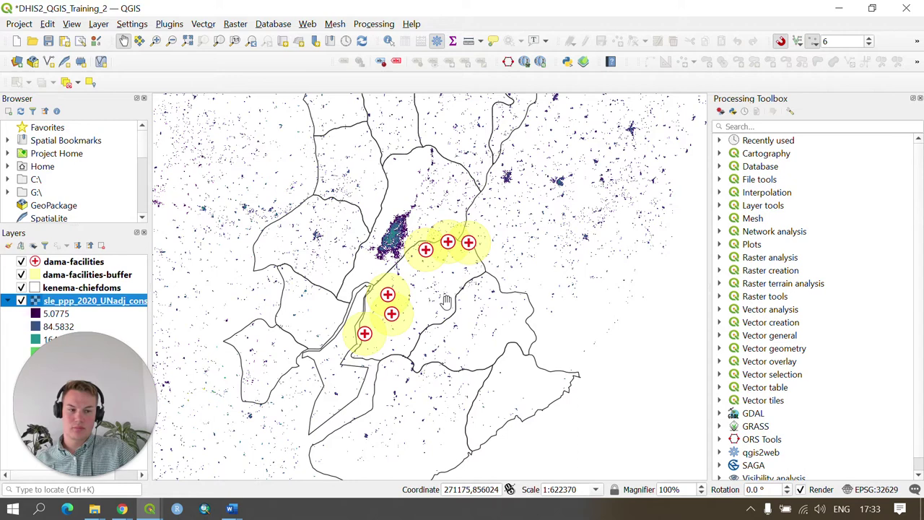
click(306, 25)
mouse_move(321, 42)
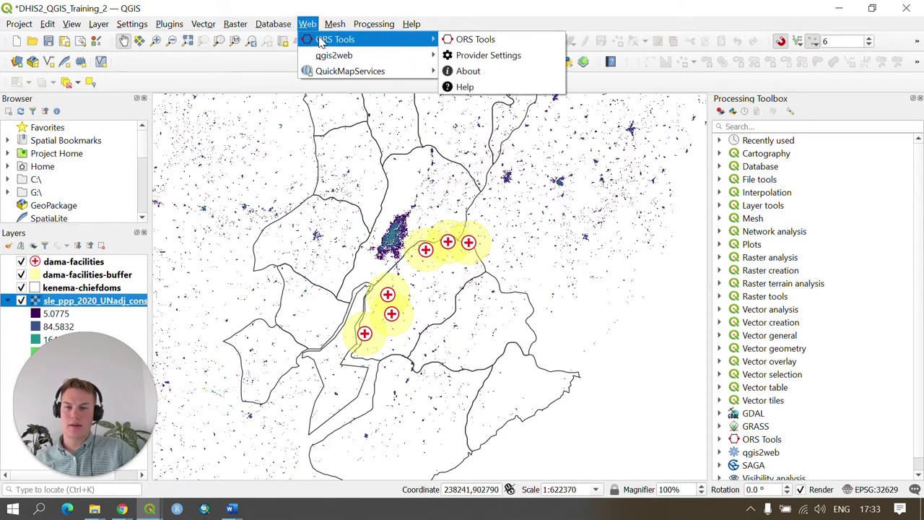
click(462, 40)
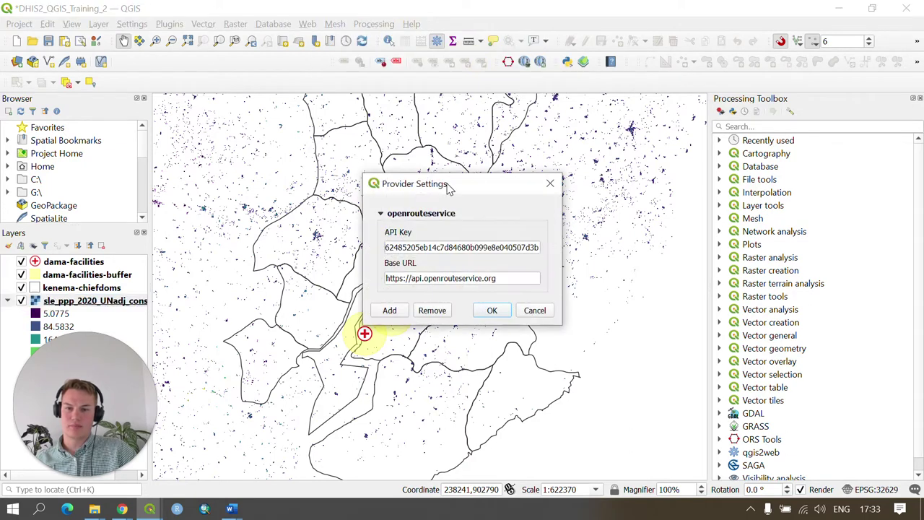
drag(447, 187, 401, 108)
drag(554, 250, 768, 363)
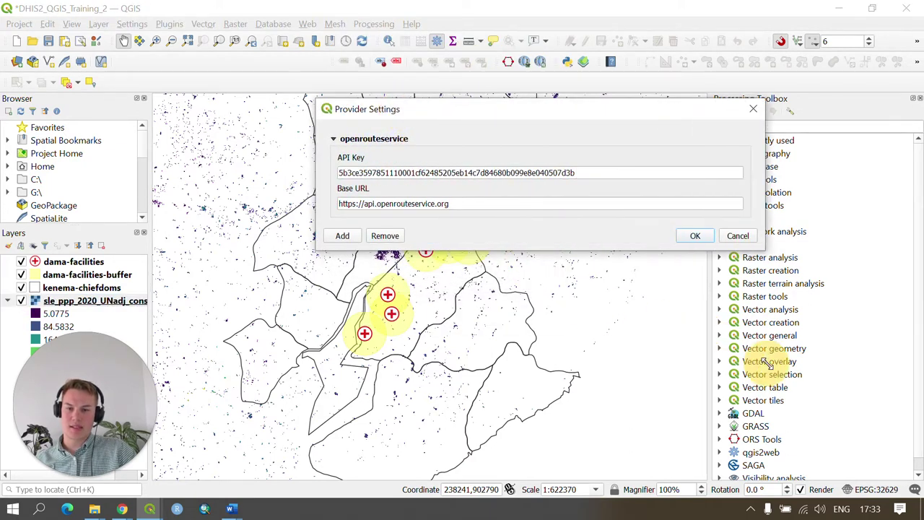
drag(483, 107, 433, 103)
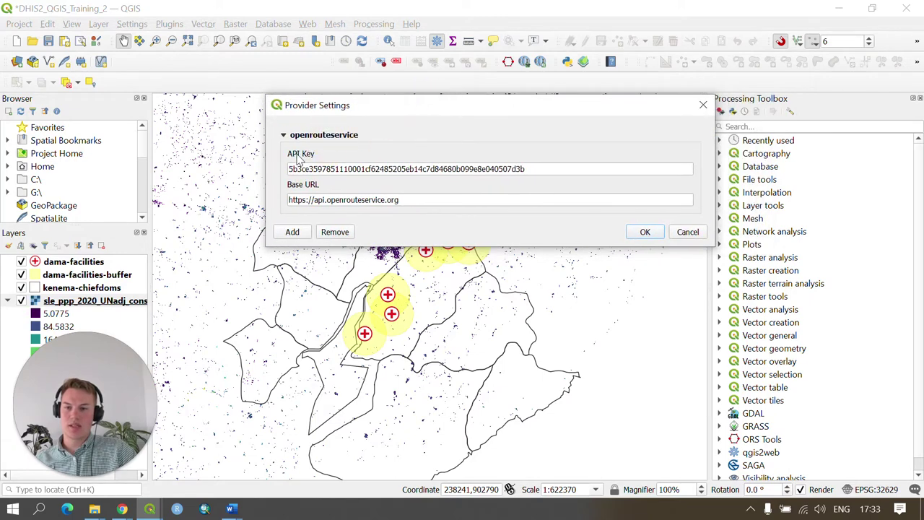
double_click(583, 169)
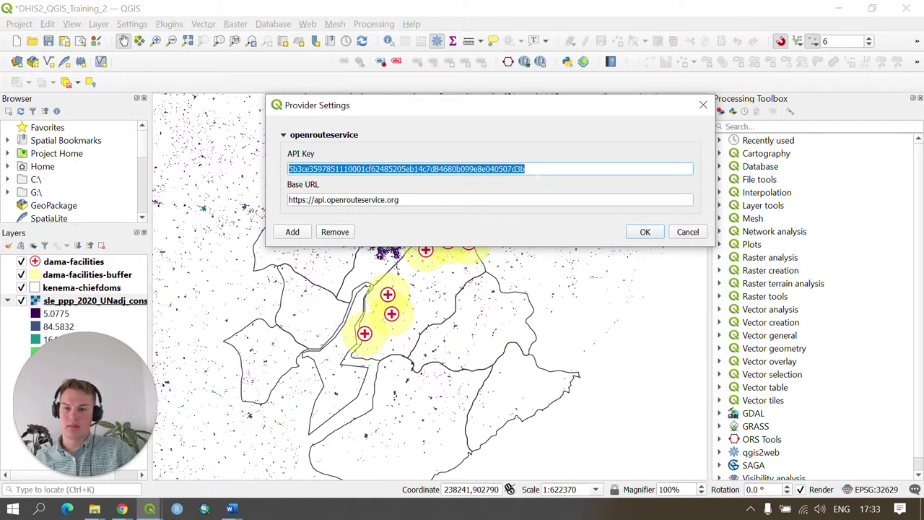
click(518, 172)
drag(525, 170, 289, 169)
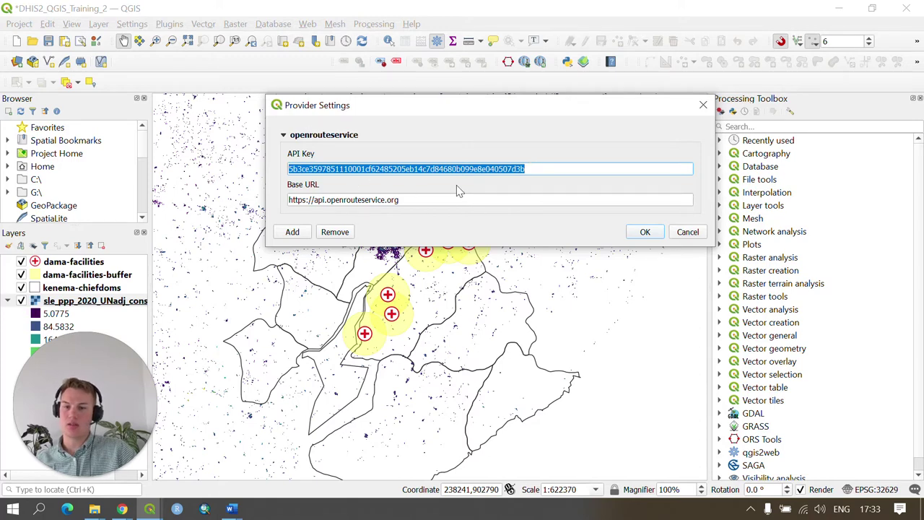
click(645, 231)
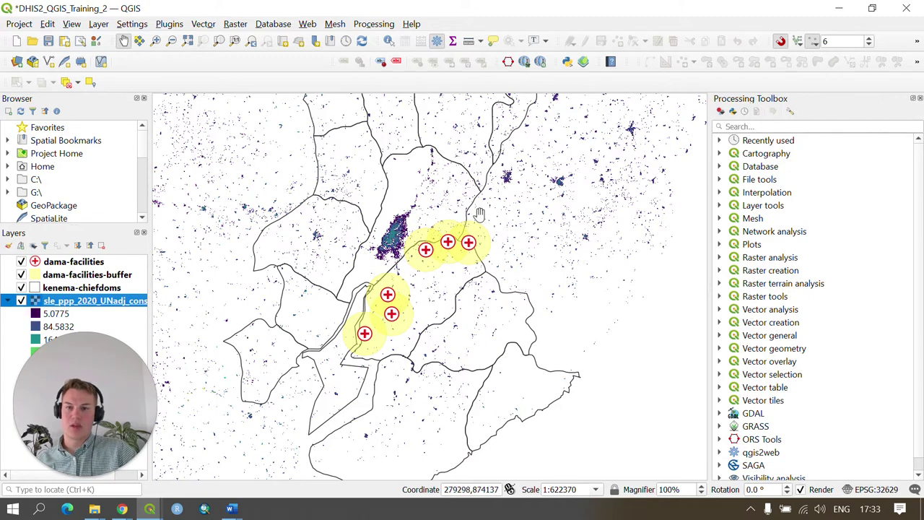
Open ORS Tools from the Web menu and launch Isochrones from Layer under Batch Jobs.
click(308, 25)
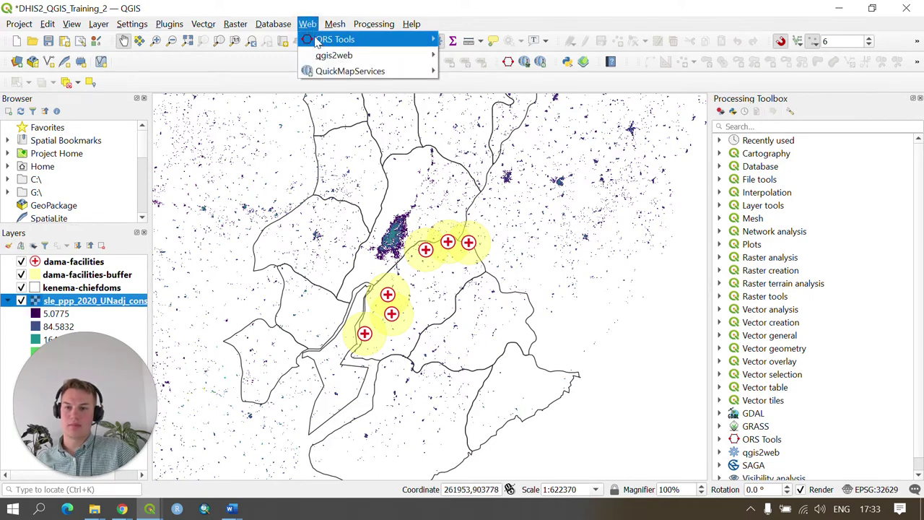
mouse_move(320, 44)
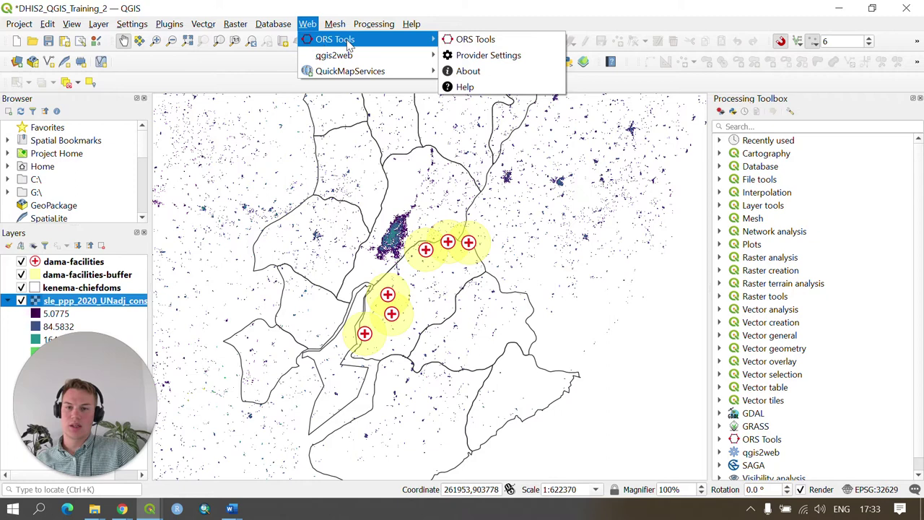
click(477, 40)
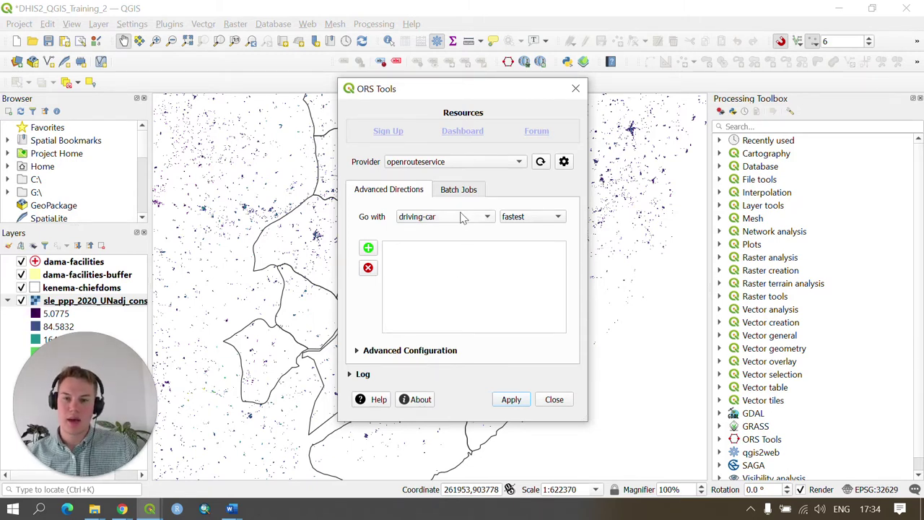
click(467, 192)
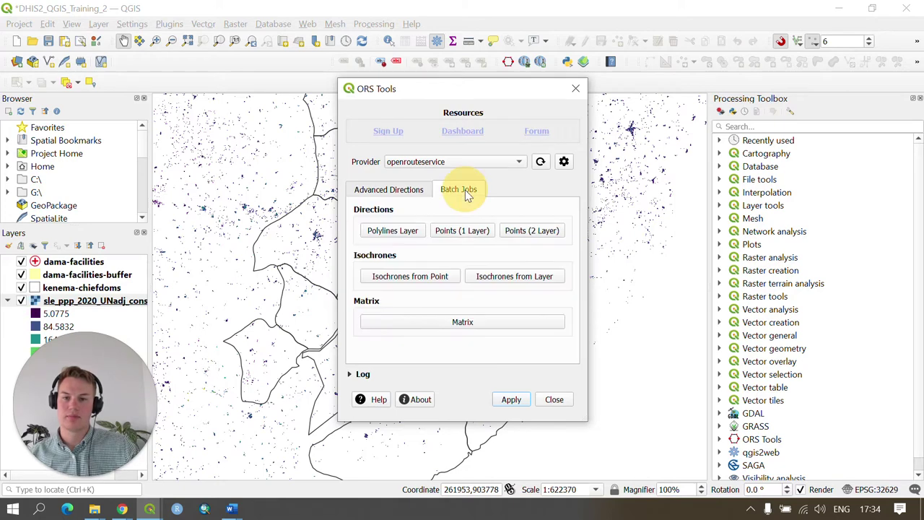
click(508, 280)
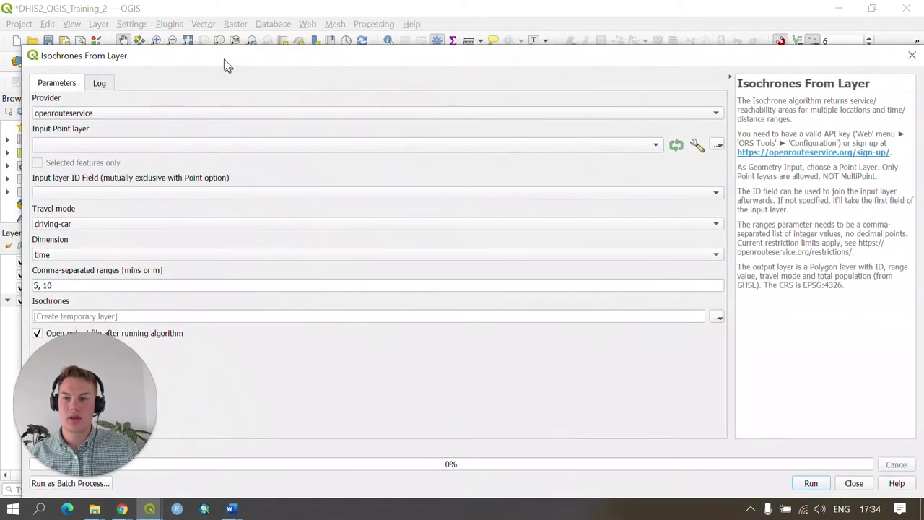
Set dama-facilities as the input point layer with name as the ID field.
drag(224, 60, 213, 46)
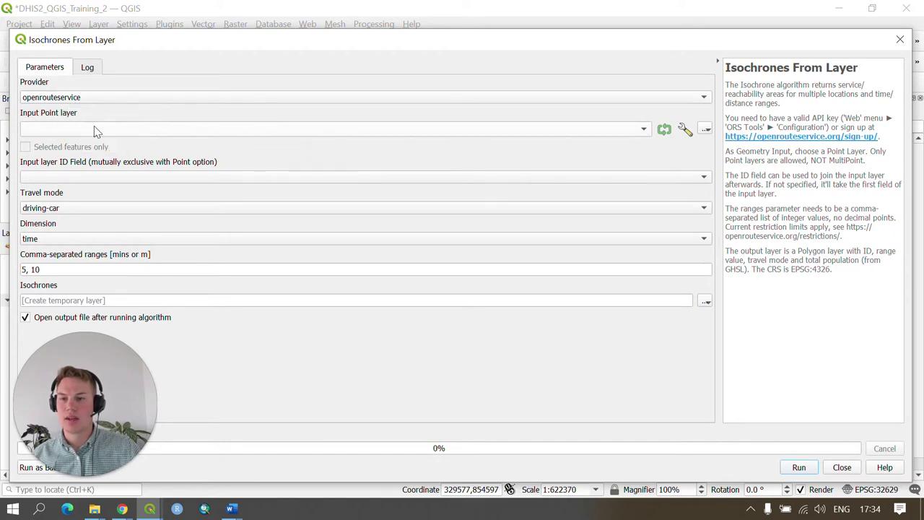
click(98, 130)
click(137, 137)
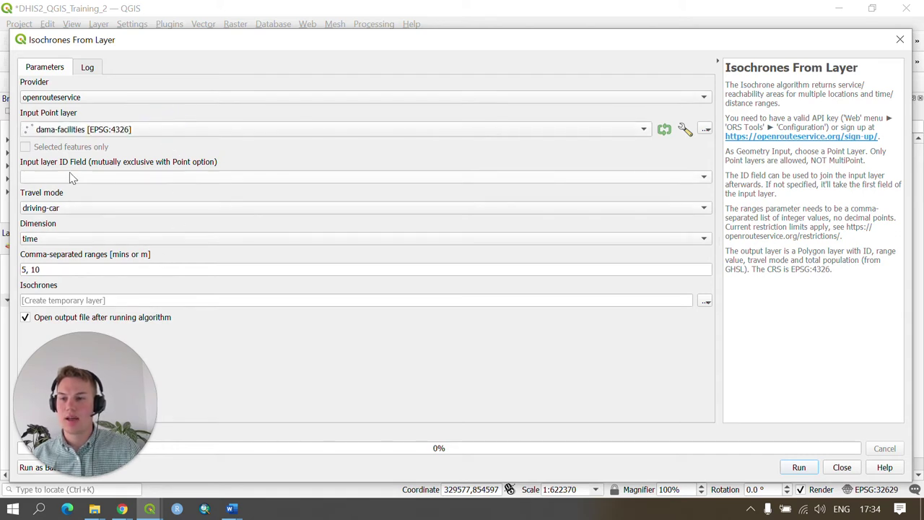
click(171, 180)
click(139, 199)
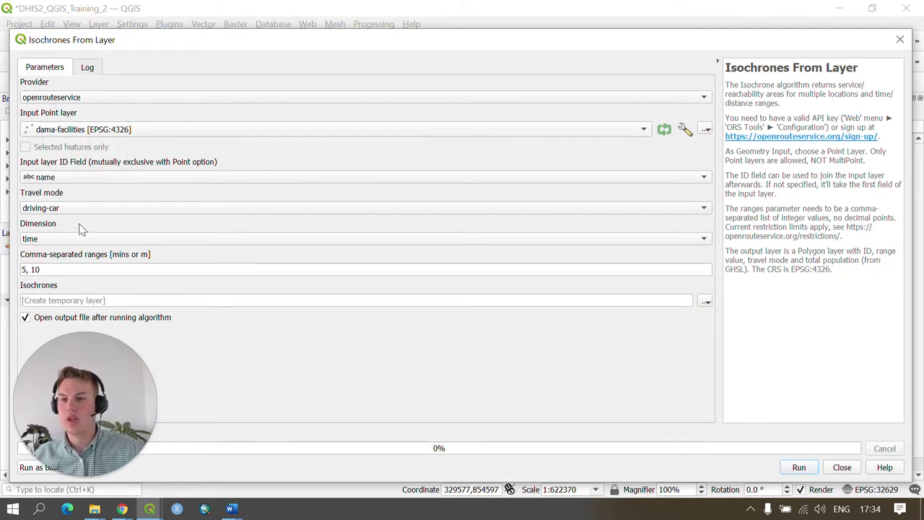
Choose foot-walking travel mode, keep the time dimension, and clear the default 5, 10 ranges.
click(58, 210)
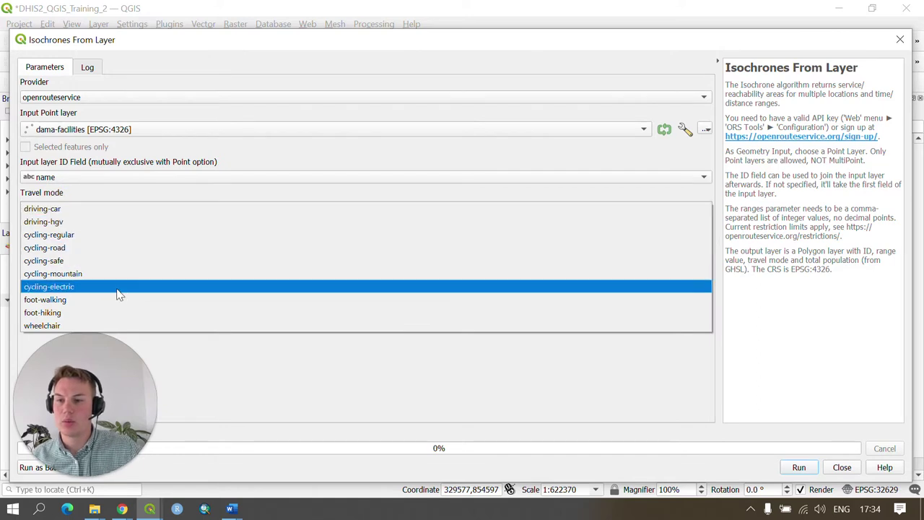
click(44, 300)
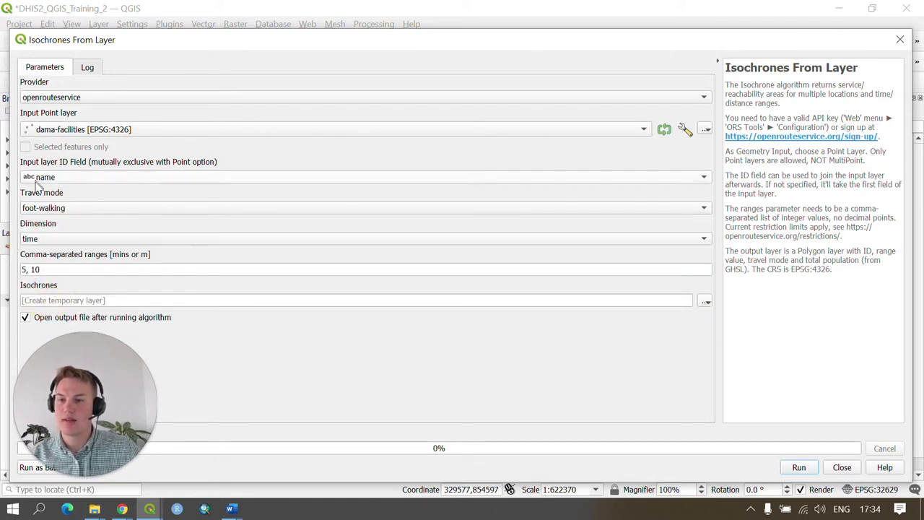
click(61, 207)
click(58, 210)
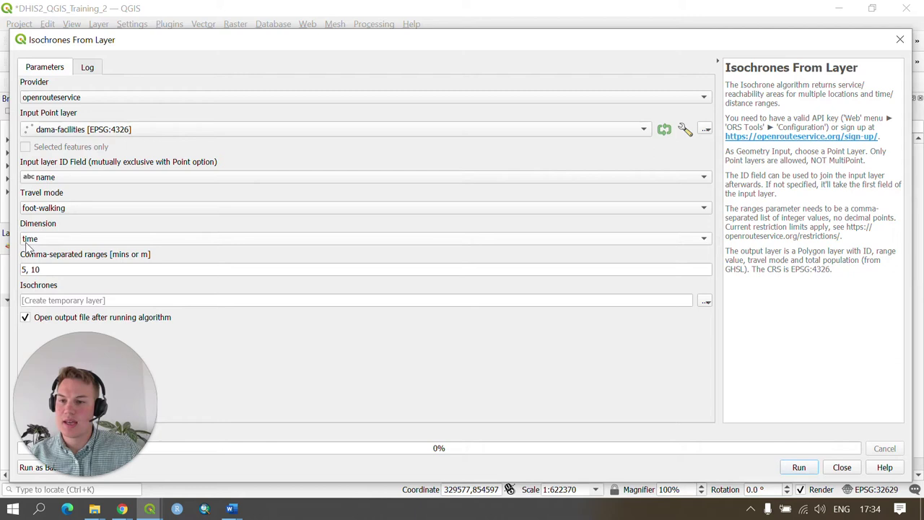
click(44, 243)
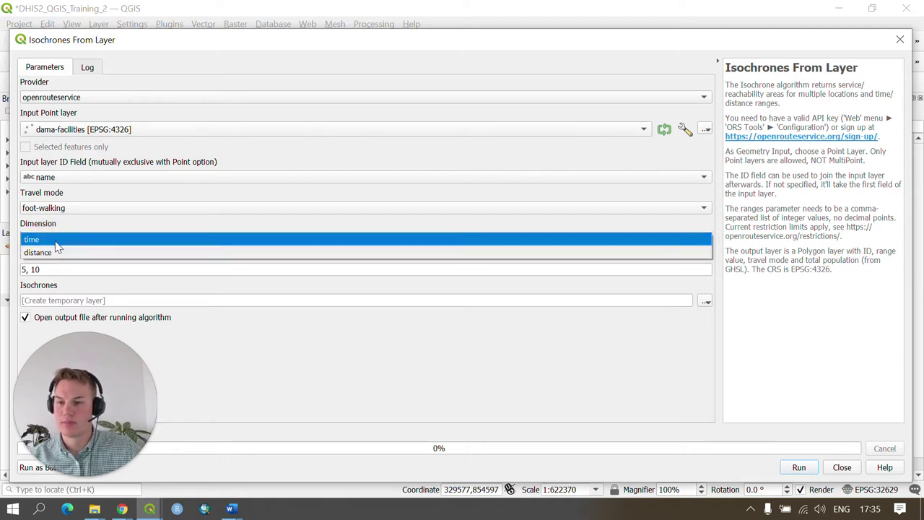
click(55, 240)
drag(56, 269, 22, 269)
key(BackSpace)
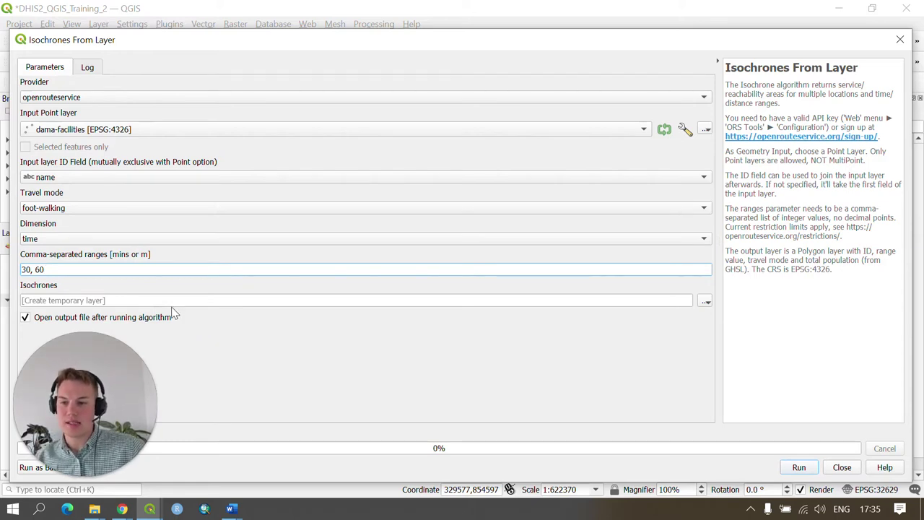
Save the output as dama-facilities-walkingdistance.geojson and run the walking isochrone calculation.
click(115, 301)
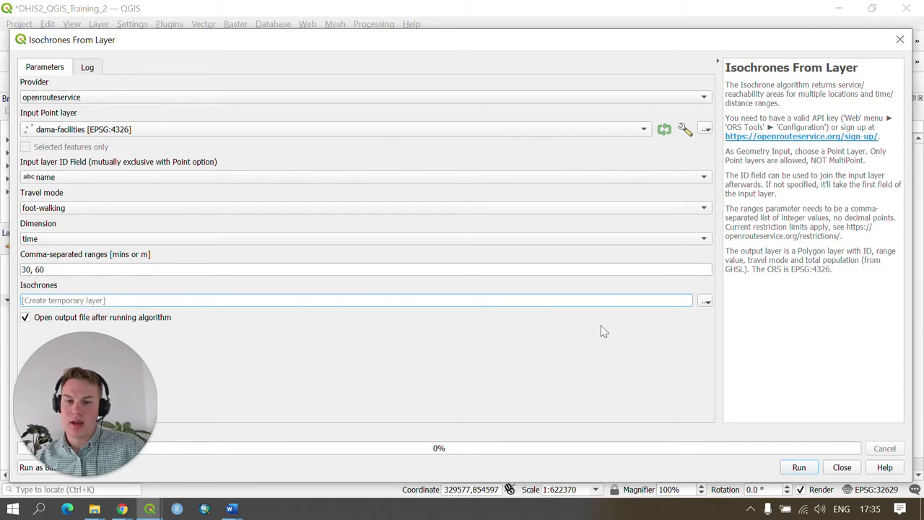
click(705, 302)
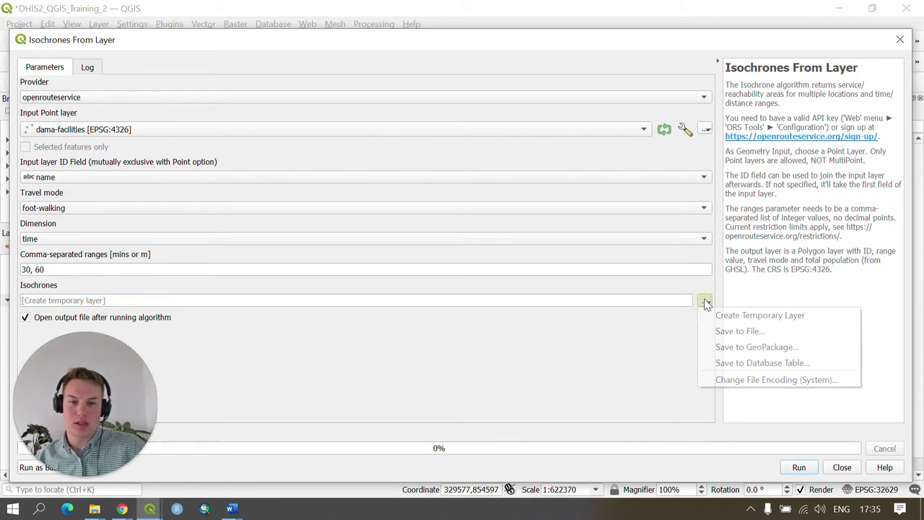
click(725, 332)
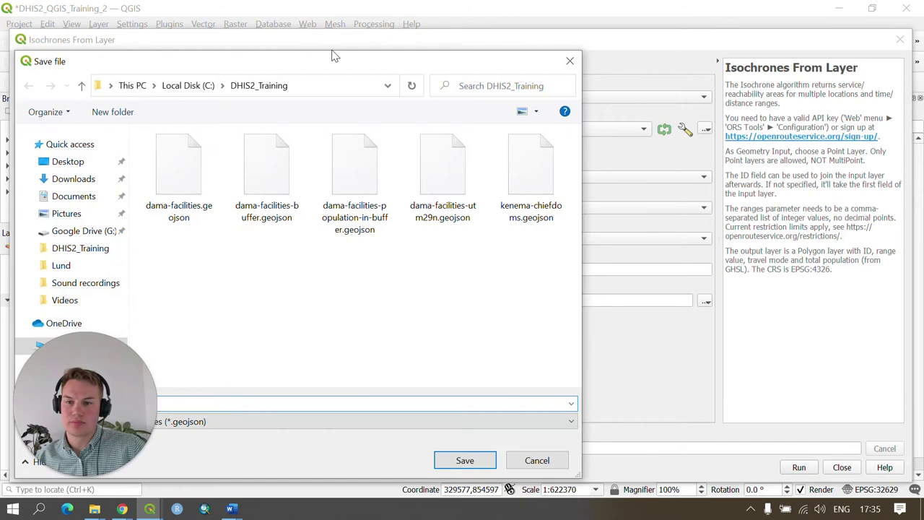
drag(322, 61, 466, 44)
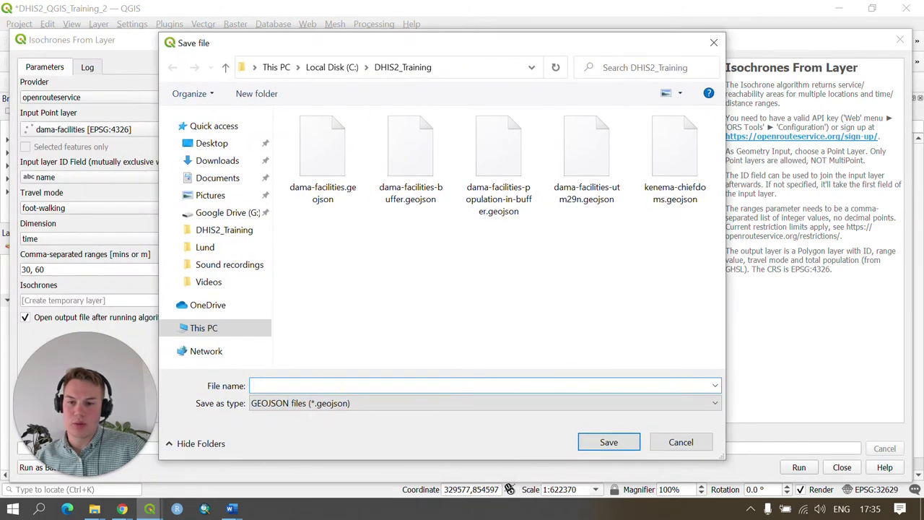
click(336, 383)
text(dama)
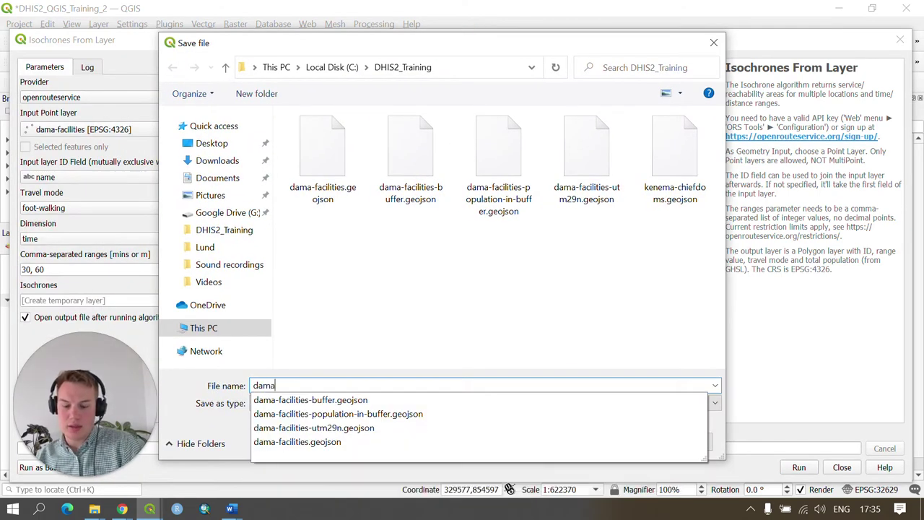
text(-facilities)
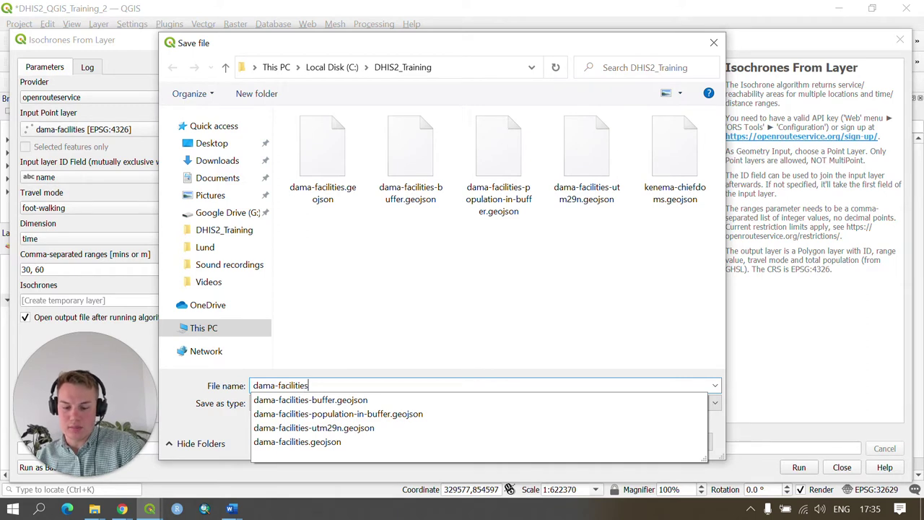
text(-walkingdistance)
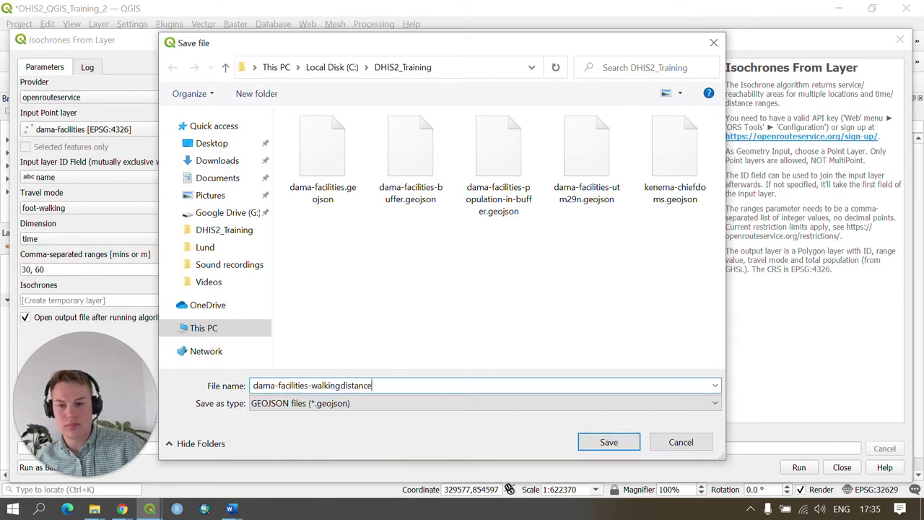
click(613, 442)
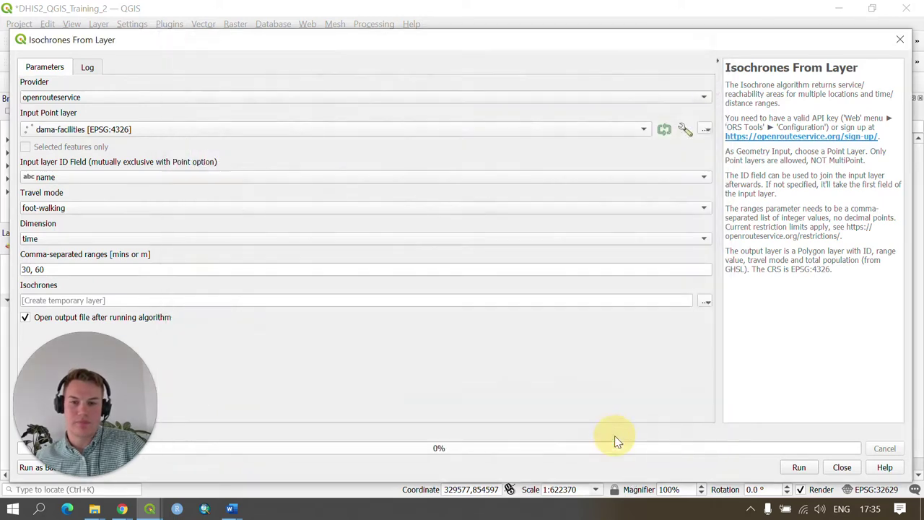
click(800, 468)
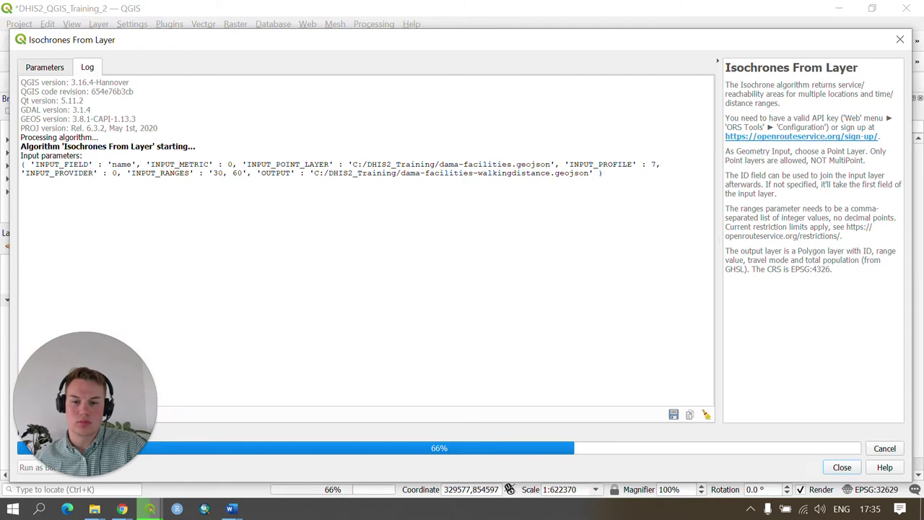
click(839, 468)
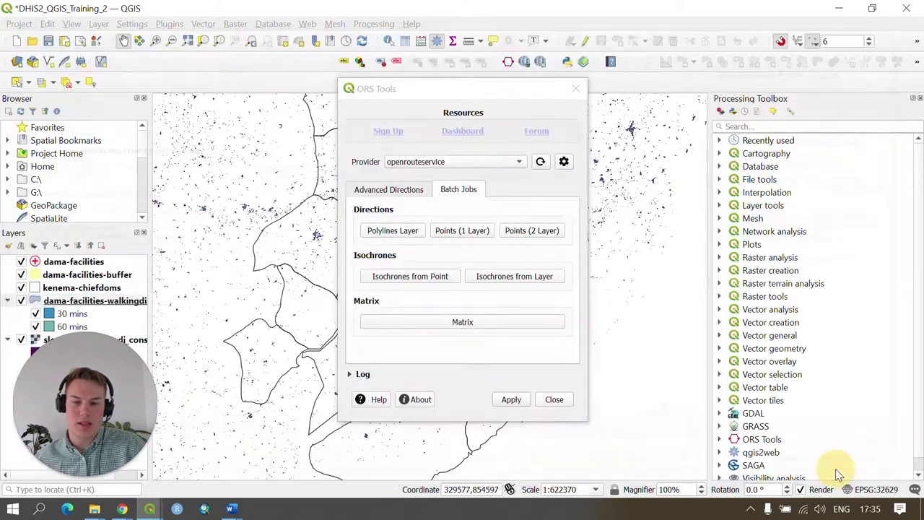
Close ORS Tools, zoom to the walking-distance layer, and hide the facility buffers.
click(554, 399)
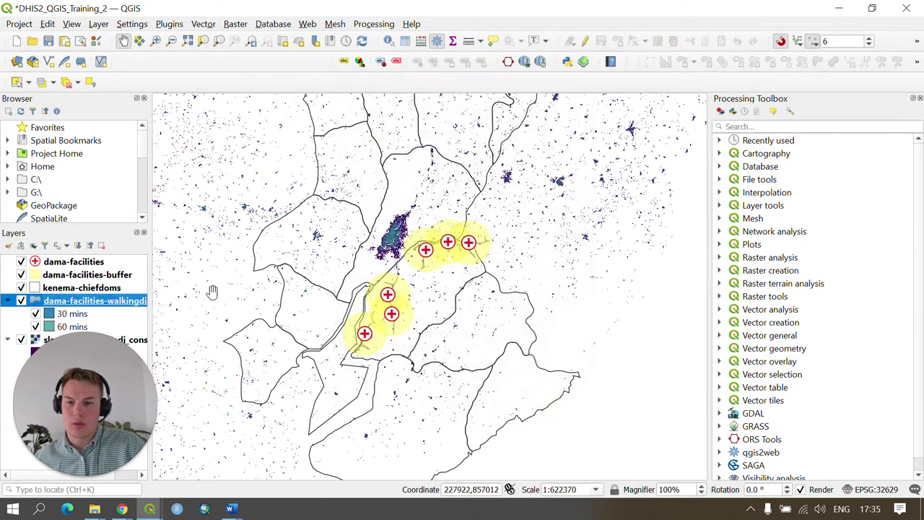
right_click(65, 305)
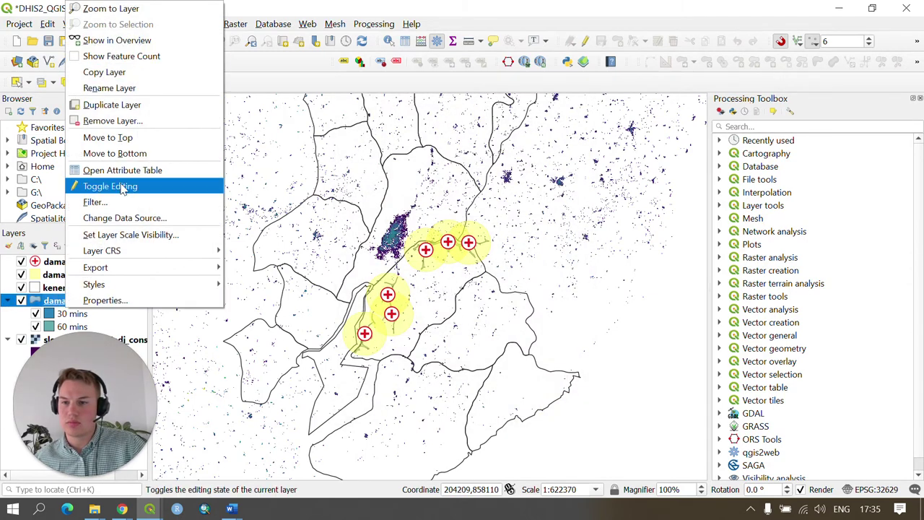
click(121, 9)
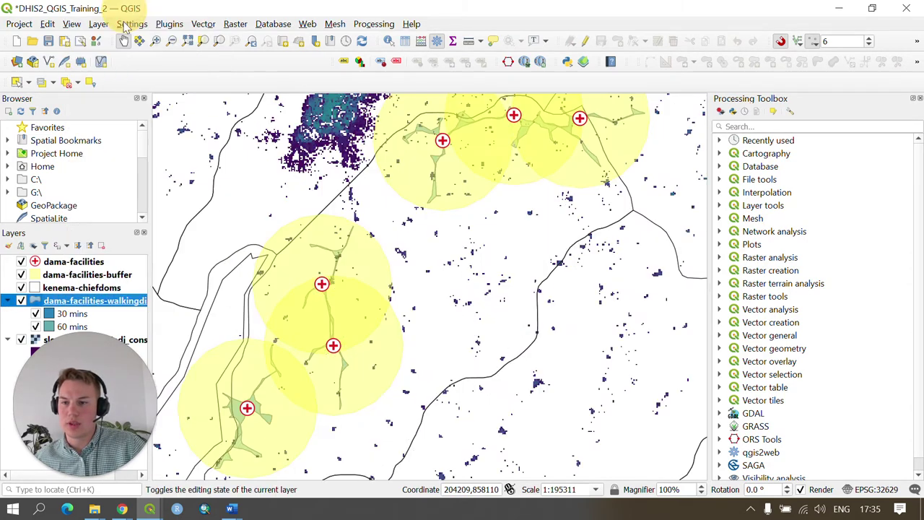
click(20, 275)
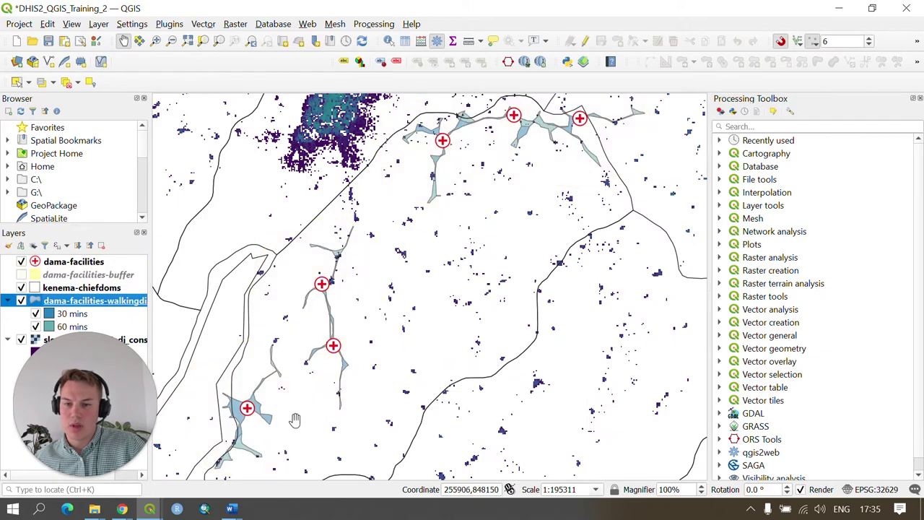
drag(295, 420, 368, 305)
scroll(279, 285, down, 2)
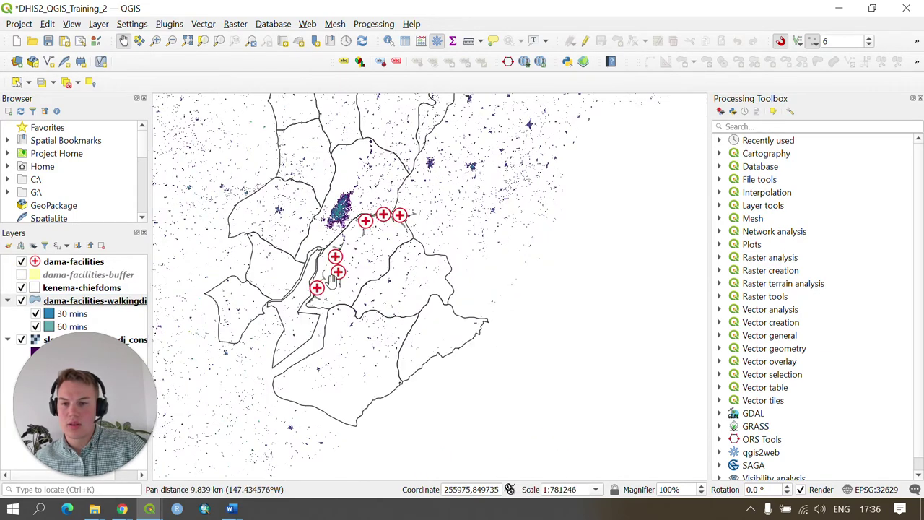
scroll(318, 296, up, 4)
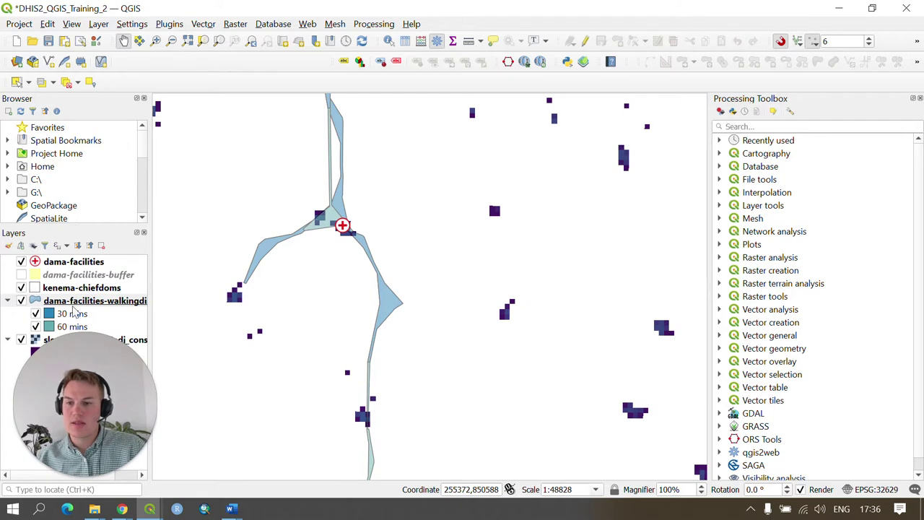
Enlarge the Layers panel and toggle the 60 mins walking class off and back on.
drag(75, 227, 77, 172)
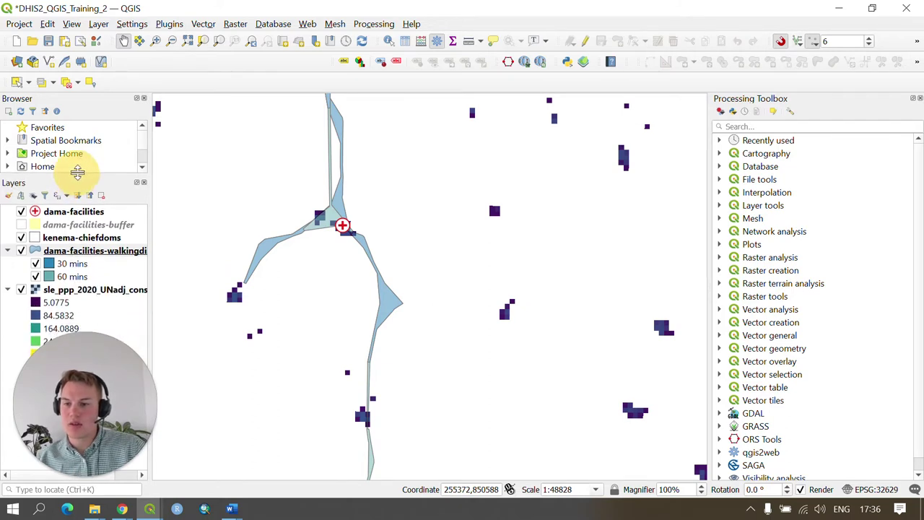
click(36, 277)
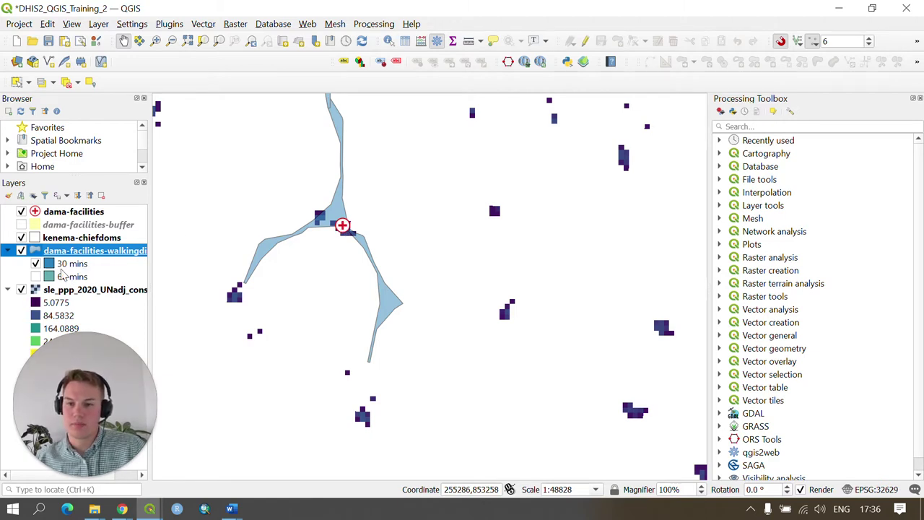
click(36, 277)
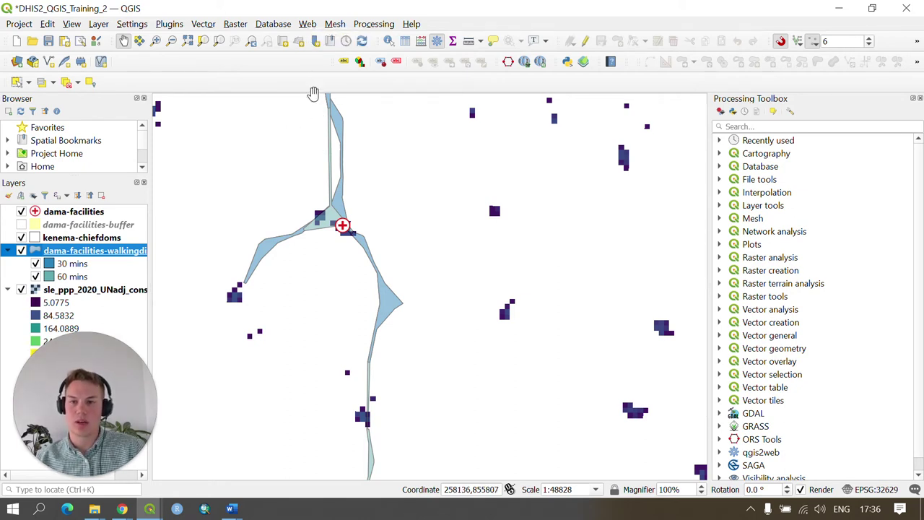
Open ORS Tools from the Web menu and start Isochrones from Layer.
click(312, 25)
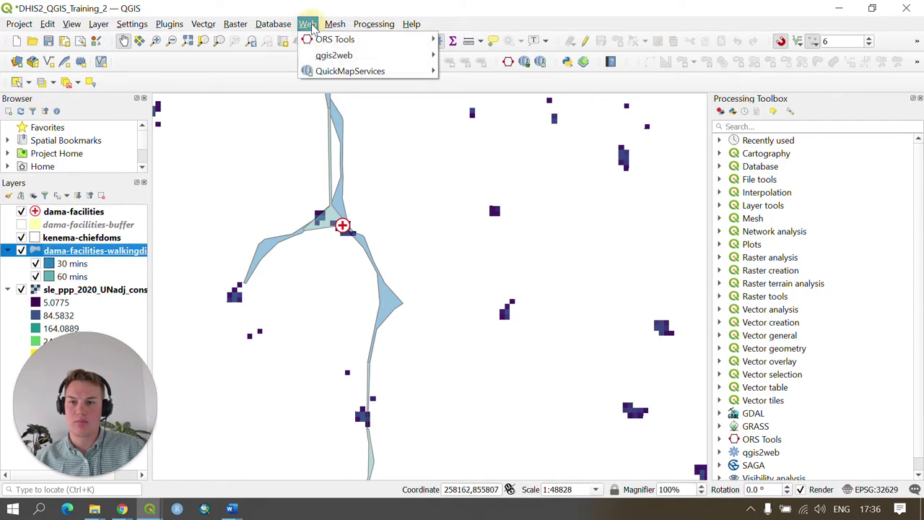
mouse_move(331, 45)
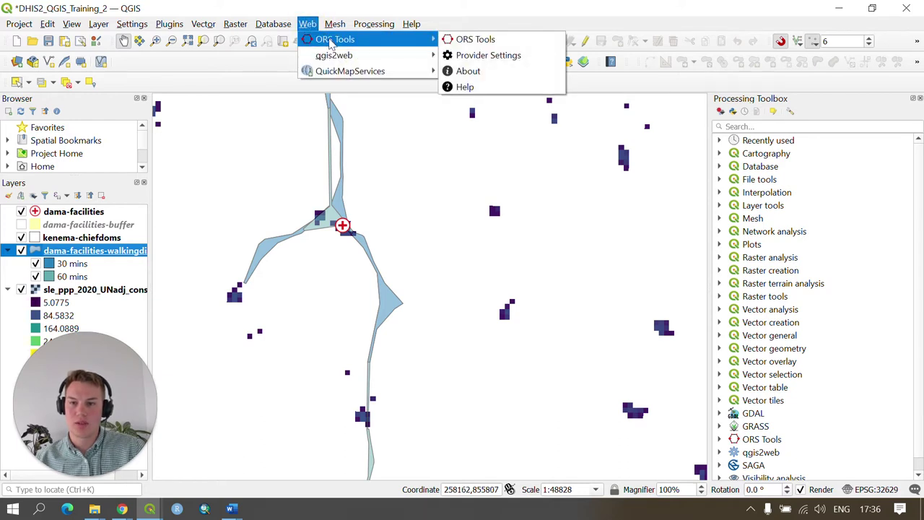
click(476, 39)
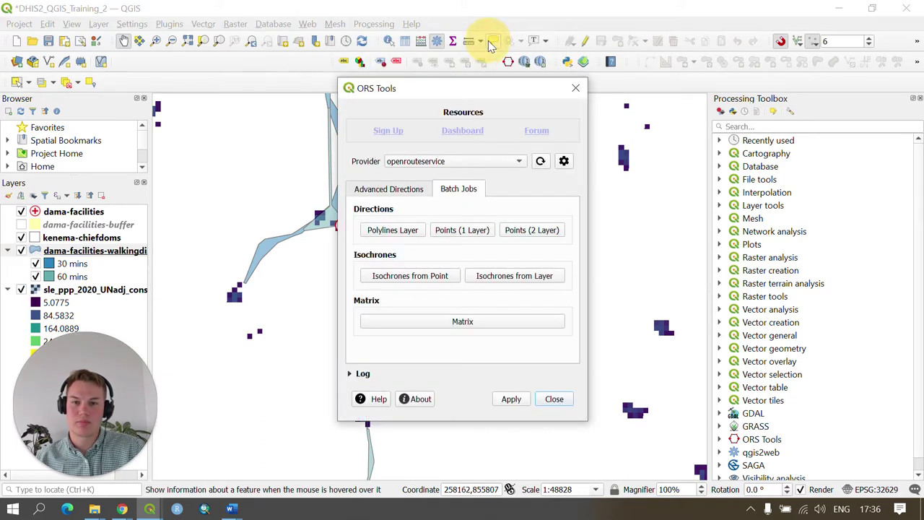
click(513, 276)
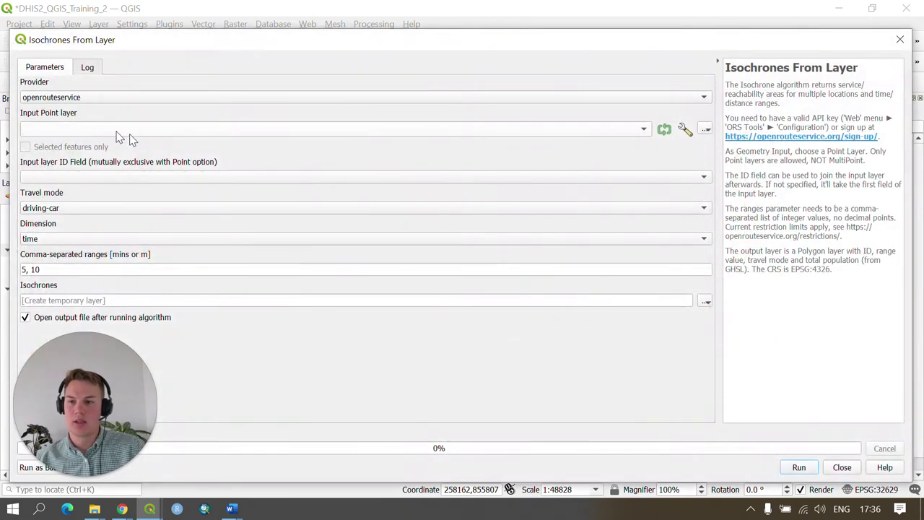
Use dama-facilities with name as ID, driving-car mode, and ranges 30, 60.
click(65, 128)
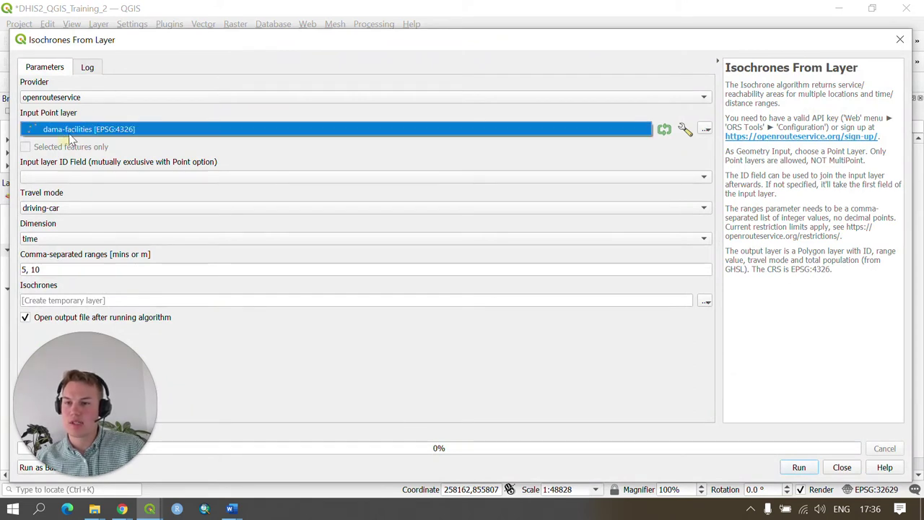
click(69, 133)
click(47, 179)
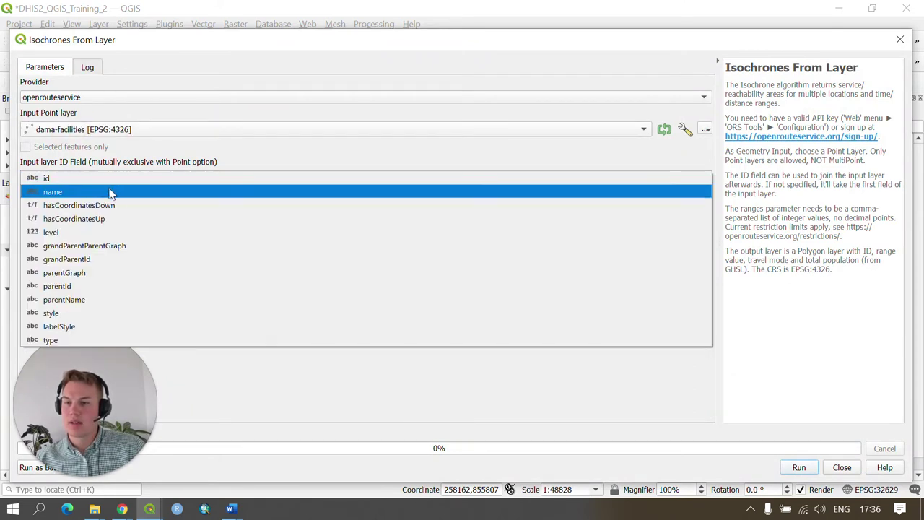
click(70, 194)
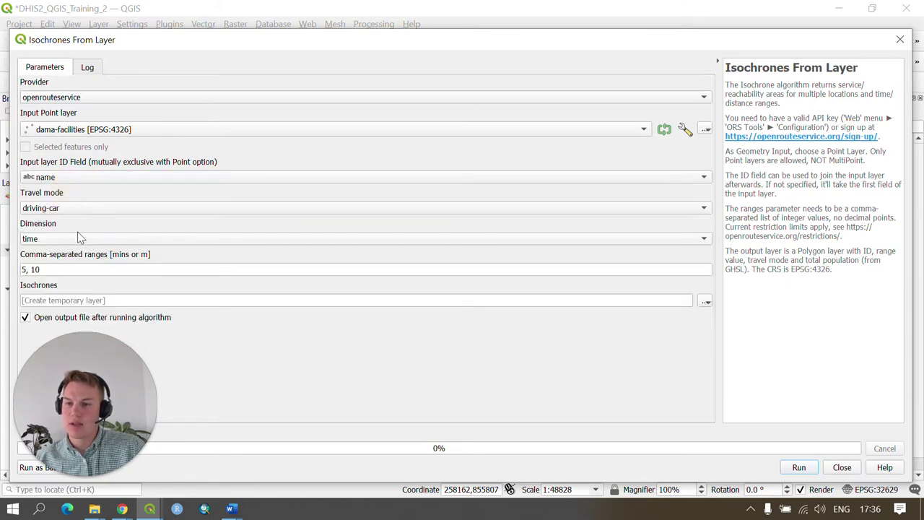
click(51, 210)
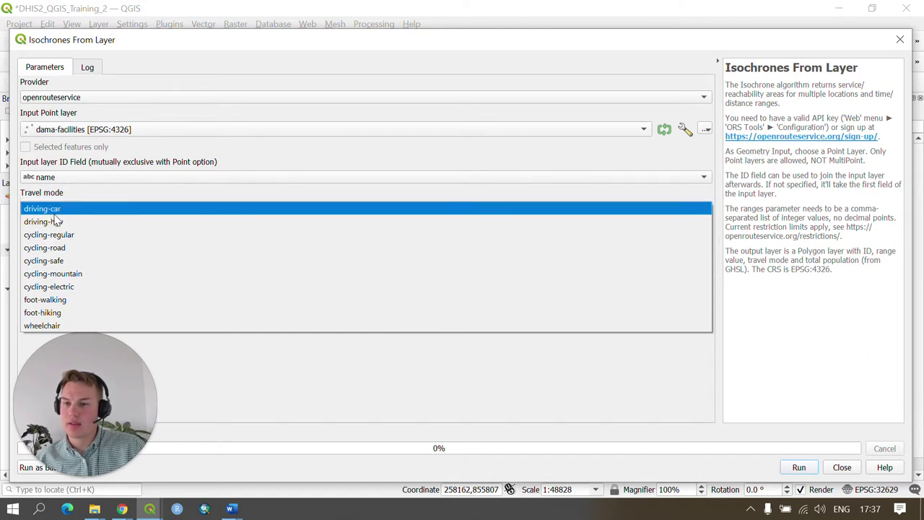
click(51, 209)
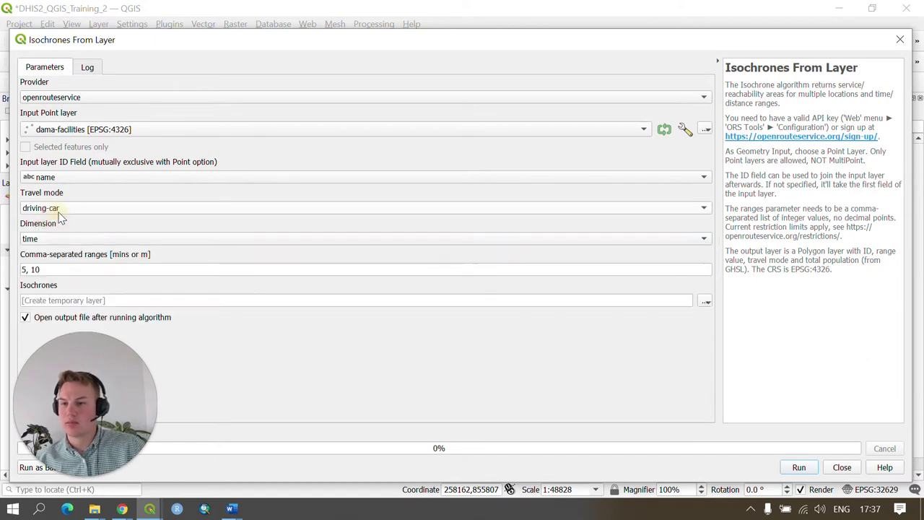
click(59, 269)
drag(59, 268, 23, 269)
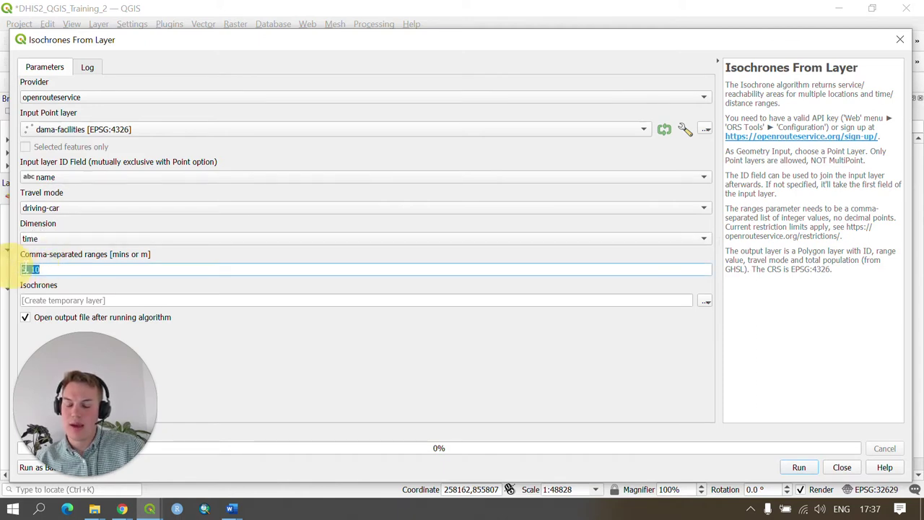
key(BackSpace)
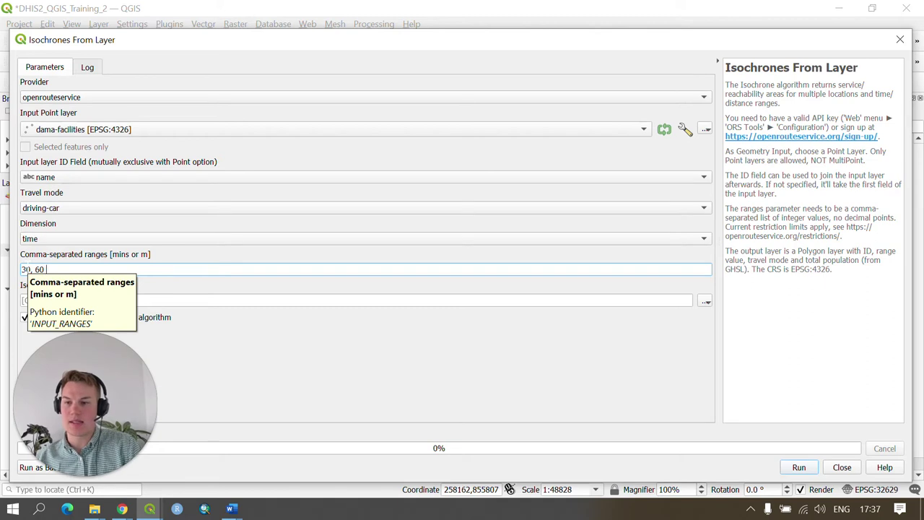
text(30, 60)
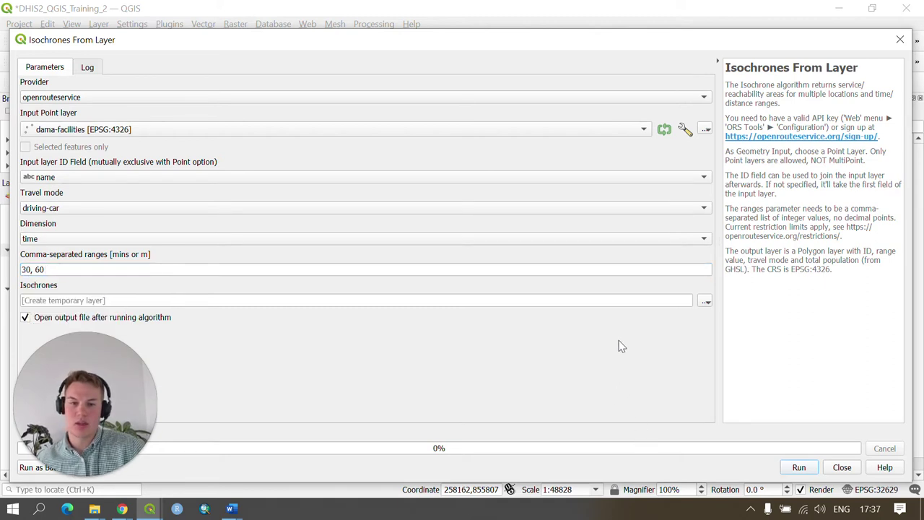
Save the output as dama-facilities-drivingdistance.geojson and run the calculation.
click(704, 301)
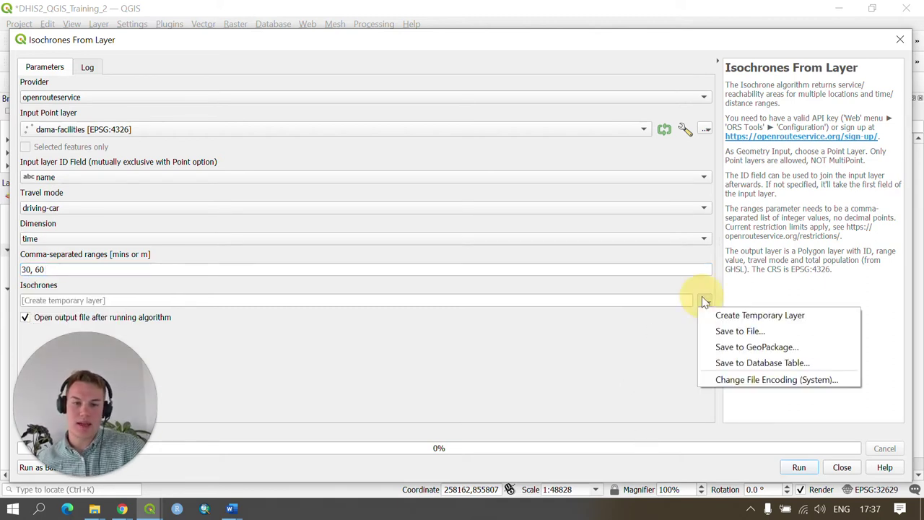
click(738, 331)
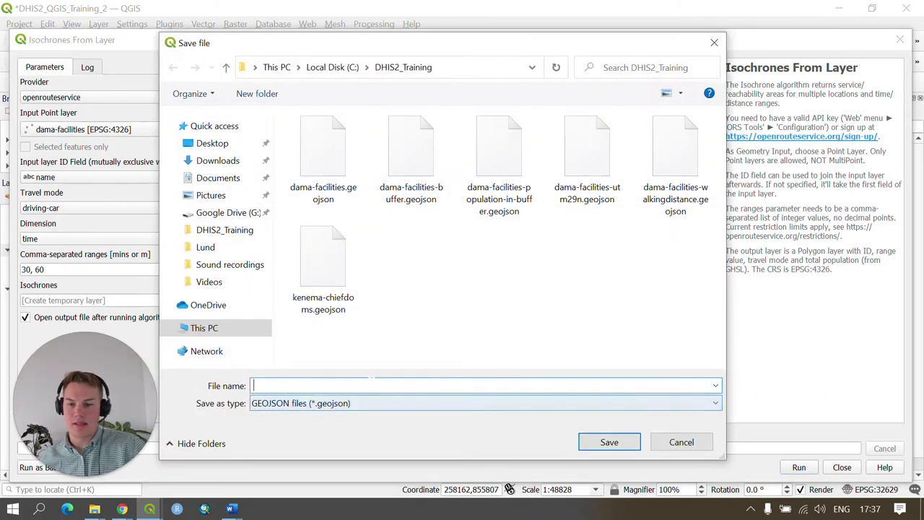
text(dama-f)
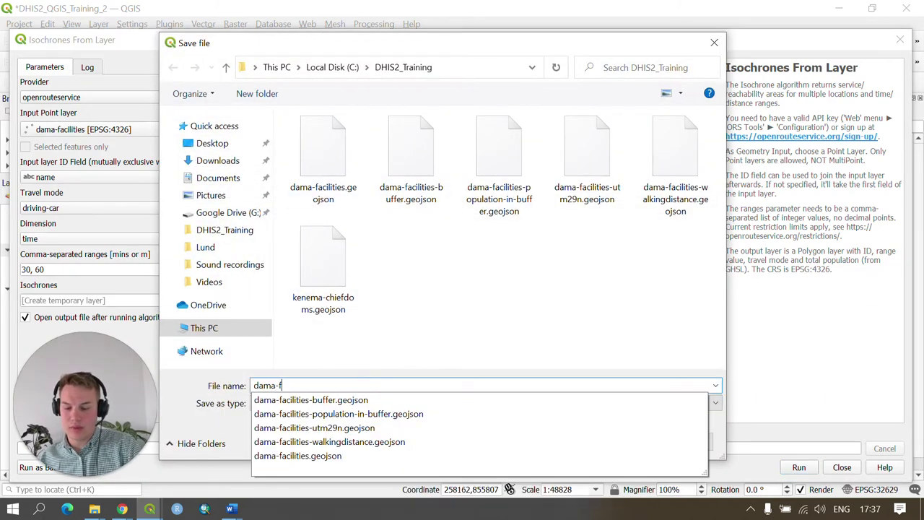
text(acilities-drivingdistance)
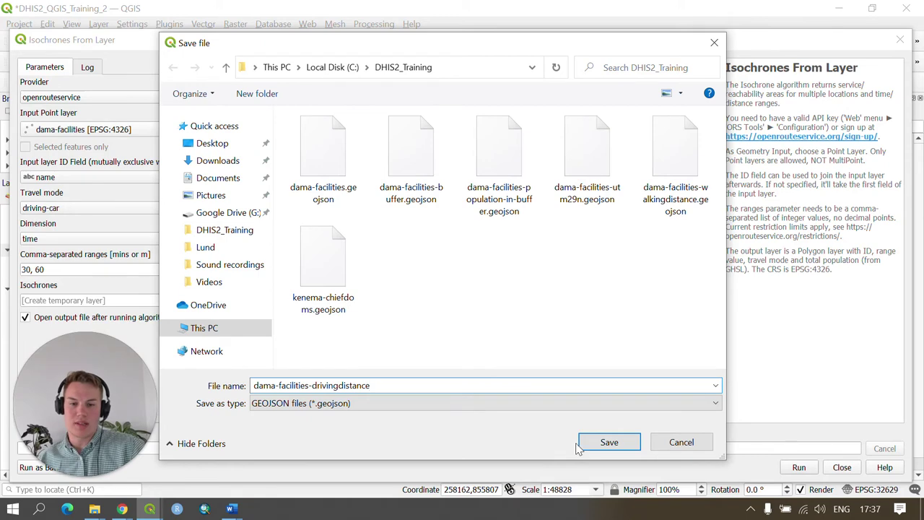
click(599, 444)
click(801, 469)
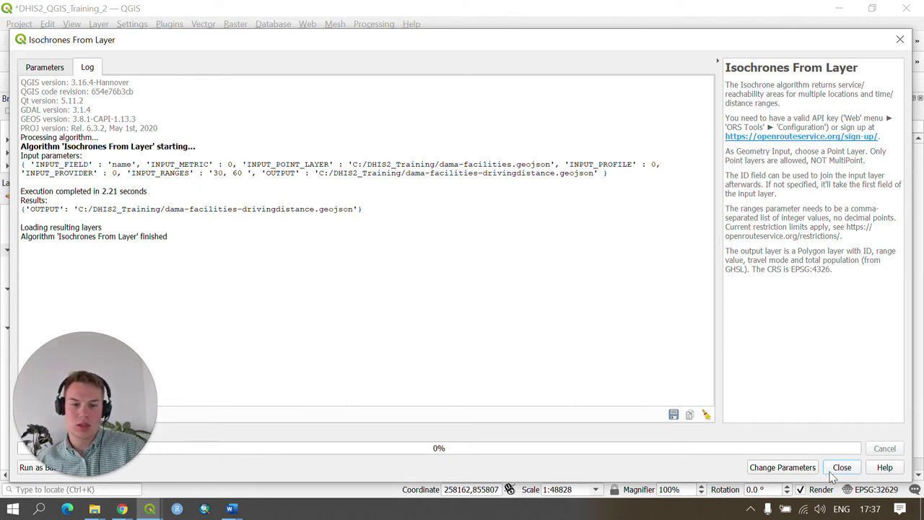
Close the tool windows, widen the Layers panel, and zoom to dama-facilities-drivingdistance.
click(842, 467)
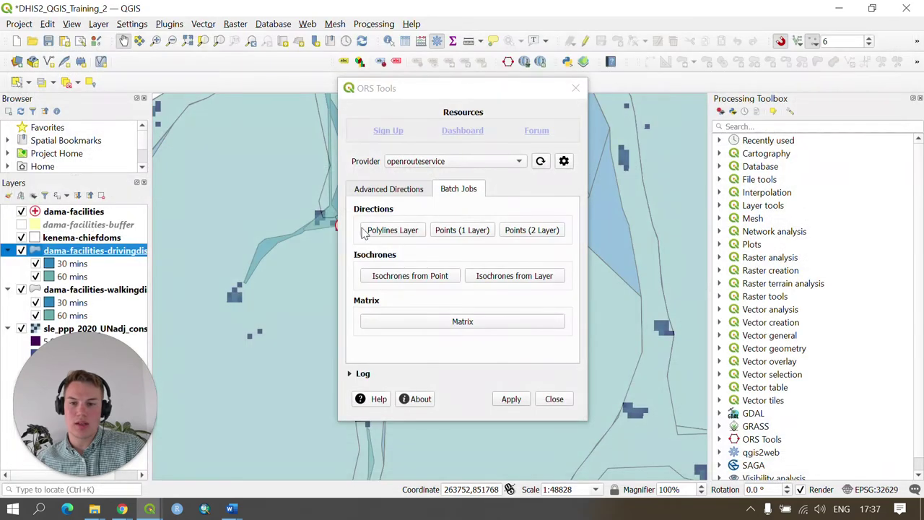
click(556, 399)
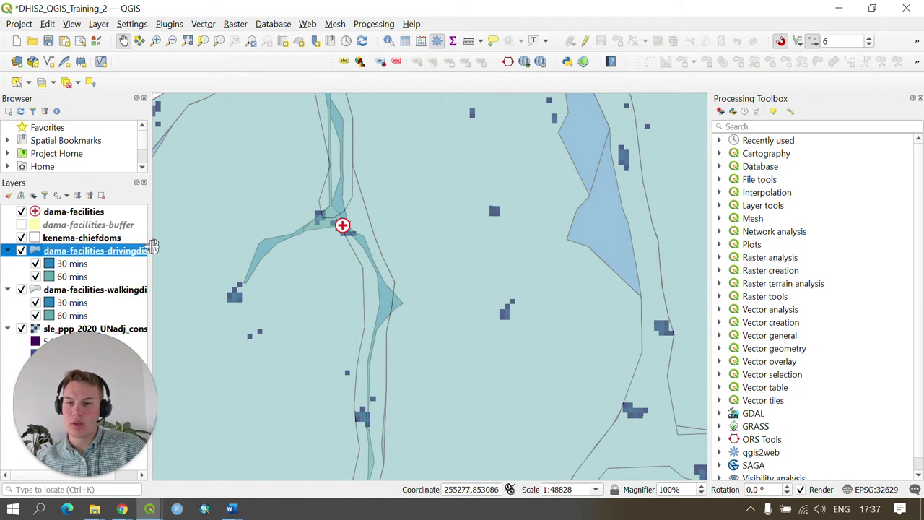
drag(149, 255, 252, 249)
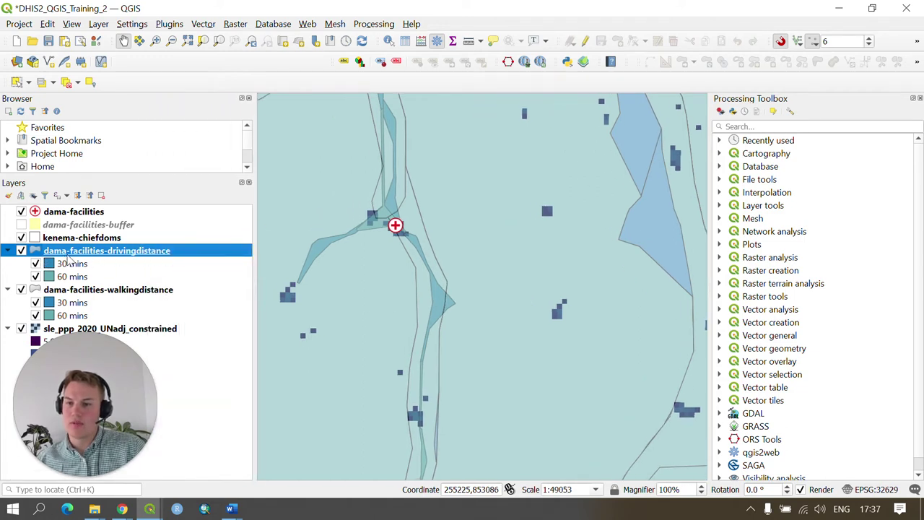
right_click(140, 256)
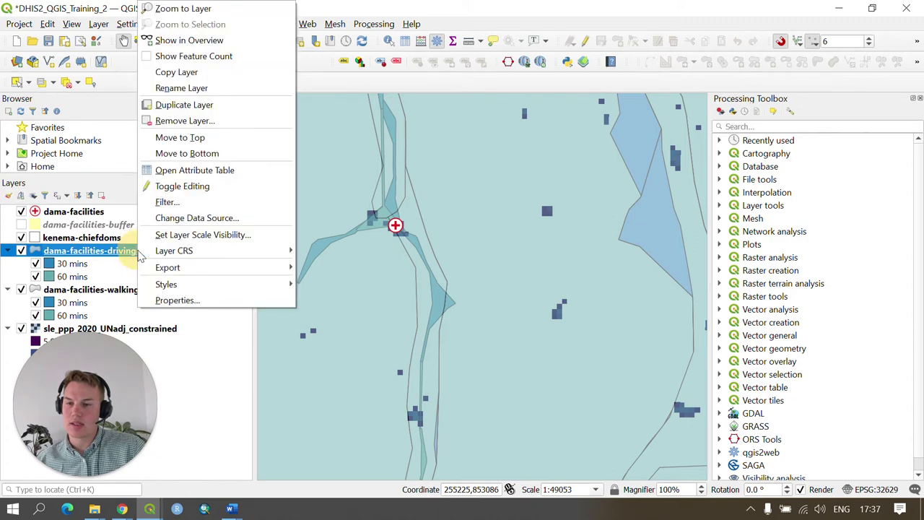
click(208, 10)
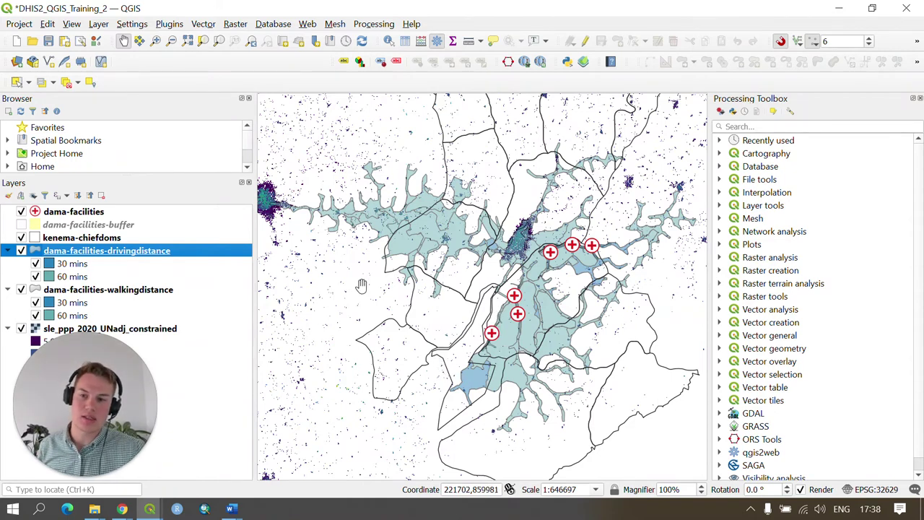
Hide the 30 mins driving class, keep 60 mins and buffers off, and re-show walking-distance.
click(21, 290)
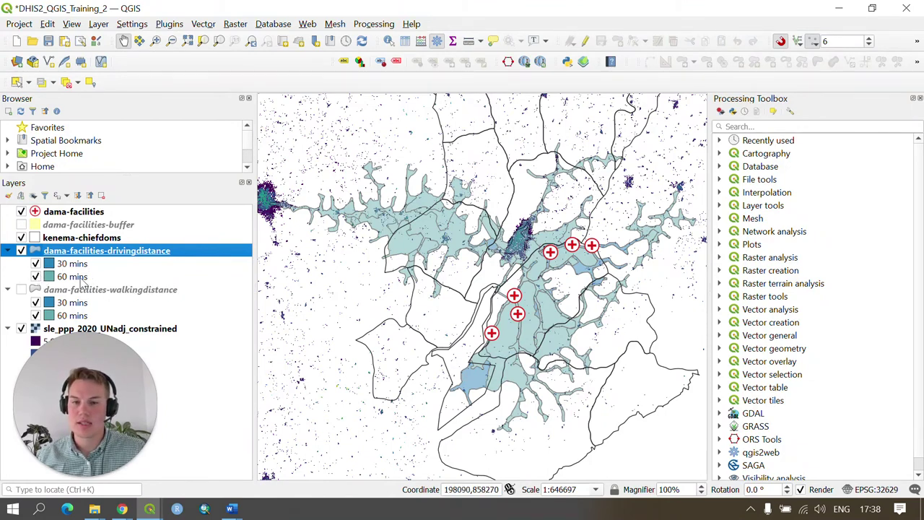
click(35, 276)
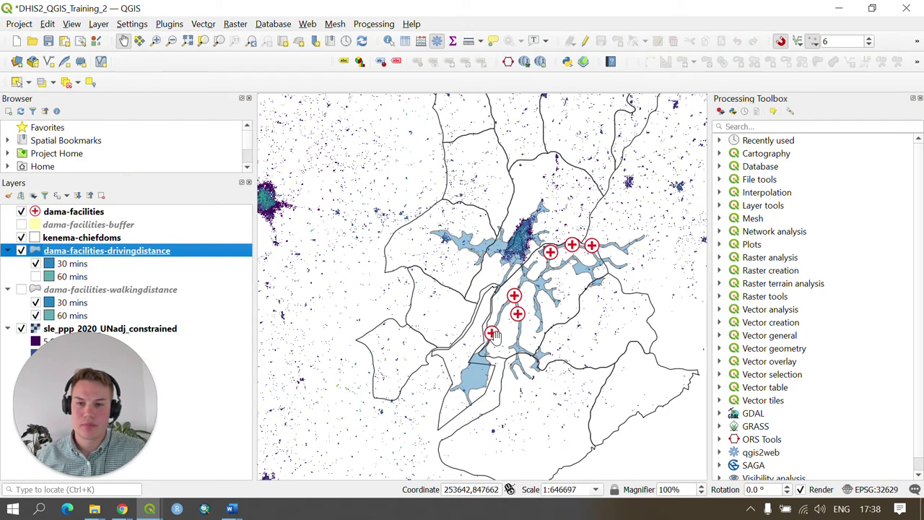
click(35, 263)
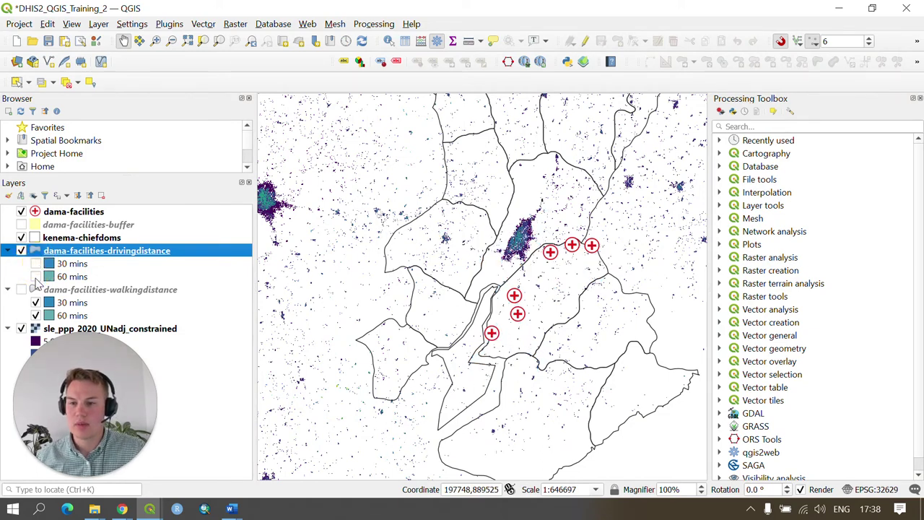
click(36, 277)
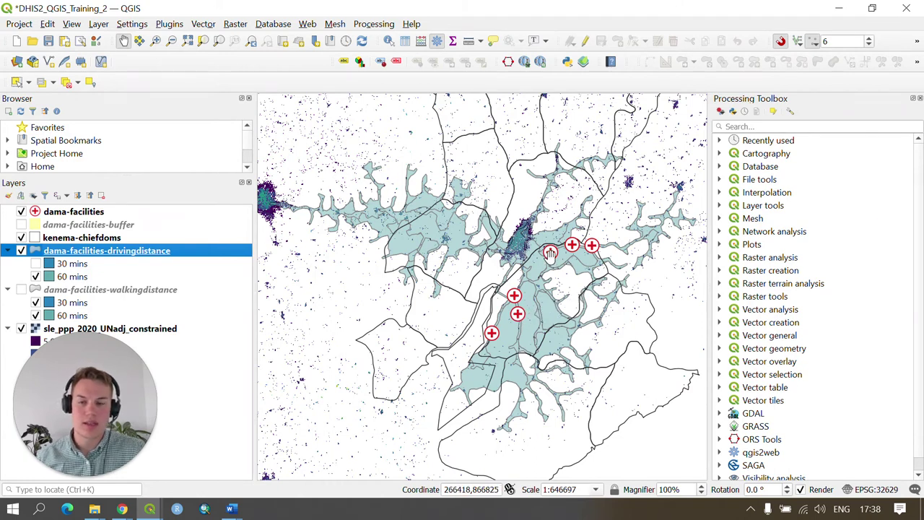
click(21, 224)
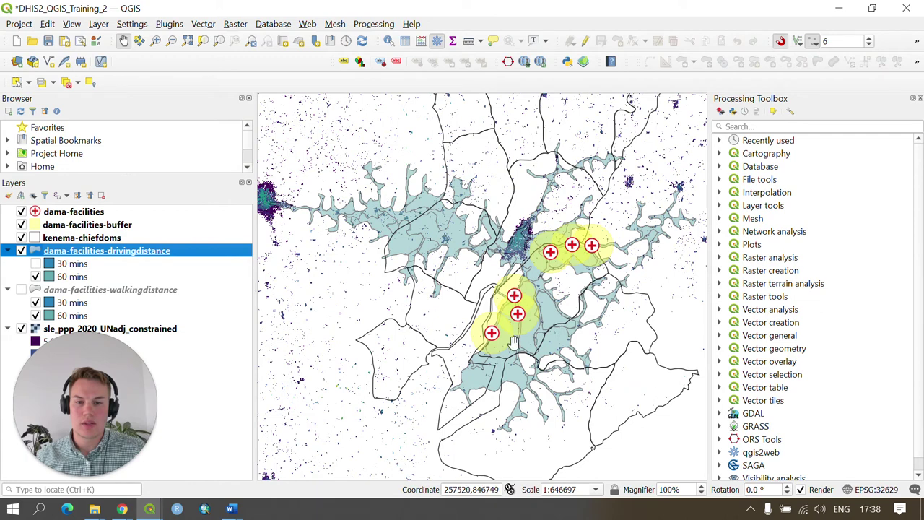
click(21, 225)
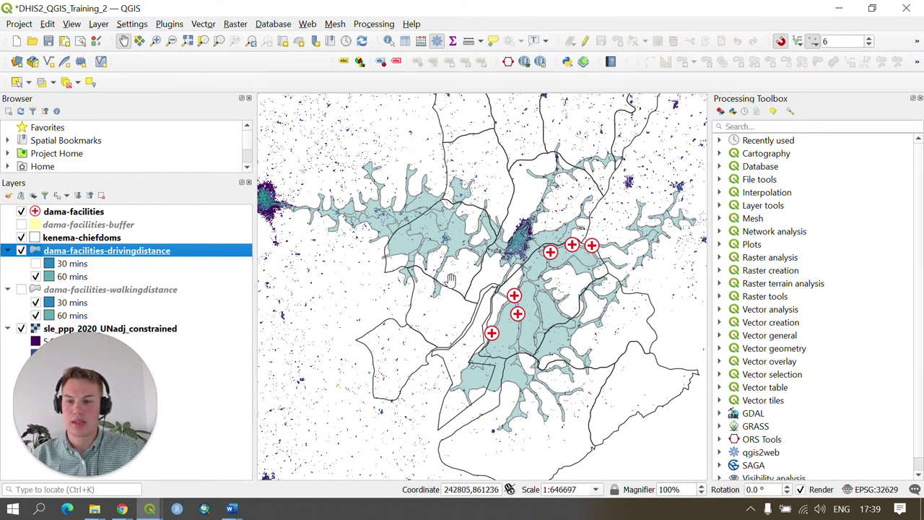
click(21, 290)
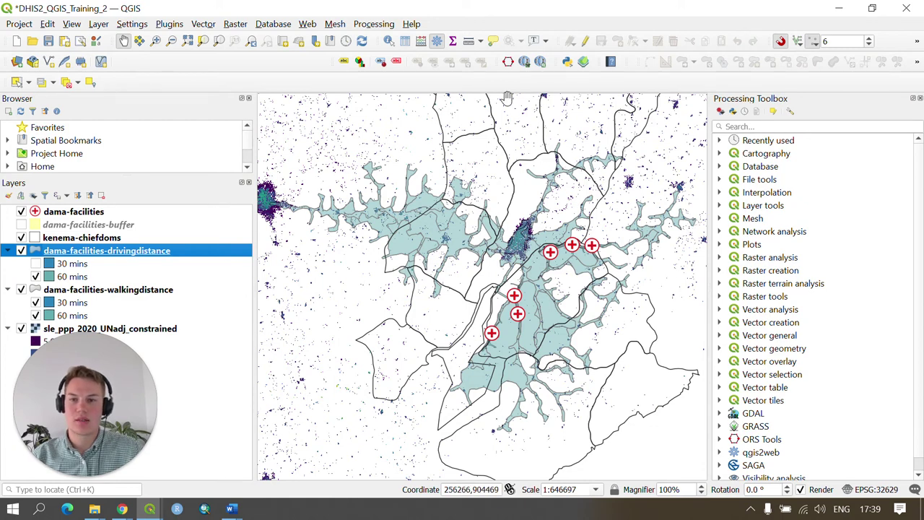
Search the Processing Toolbox for 'Zonal' and open Zonal statistics.
click(374, 26)
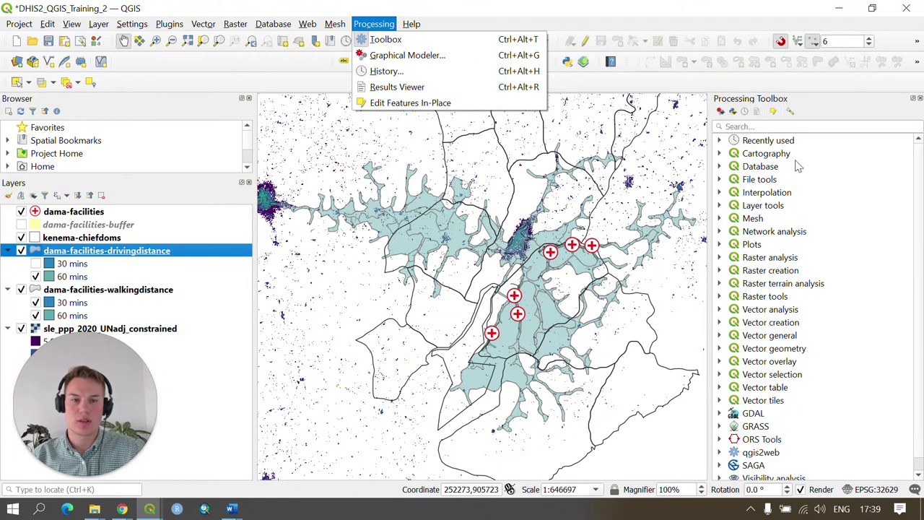
click(766, 129)
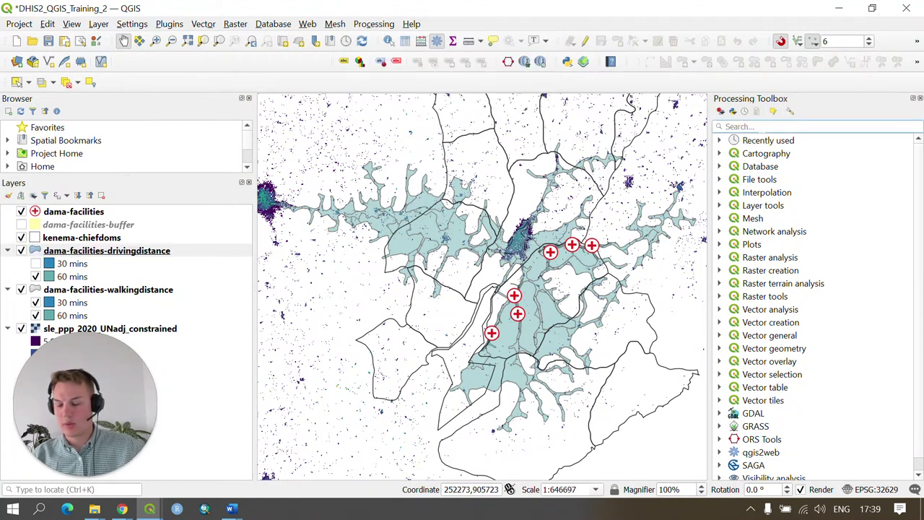
text(Zonal)
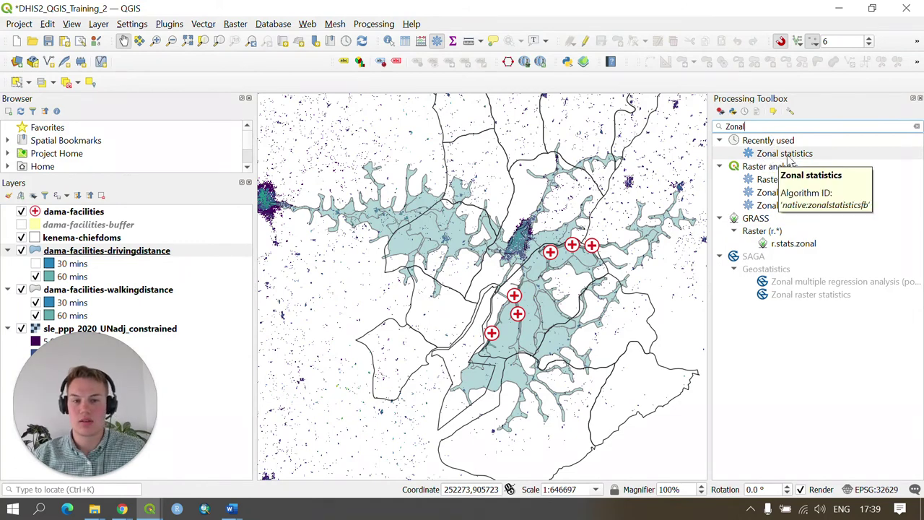
double_click(789, 154)
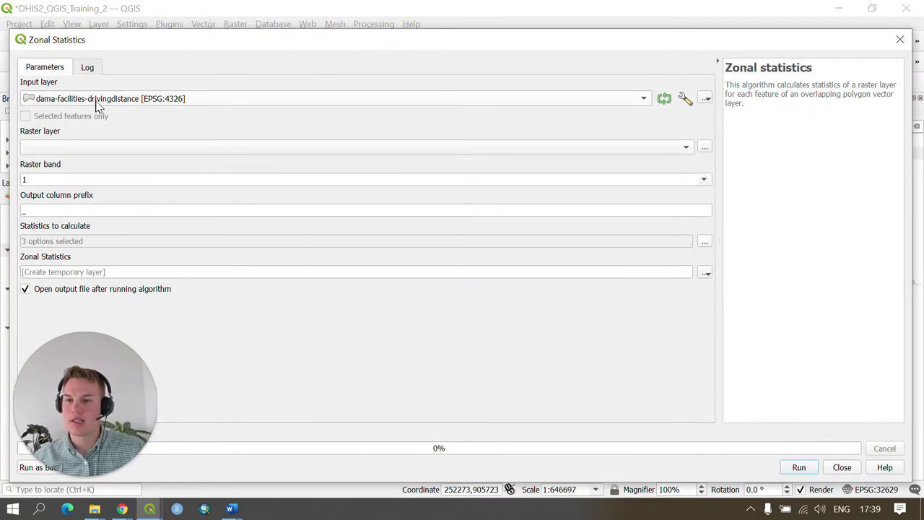
Use raster sle_ppp_2020_UNadj_constrained, prefix Pop_, and statistics count, sum and mean.
click(123, 149)
click(83, 148)
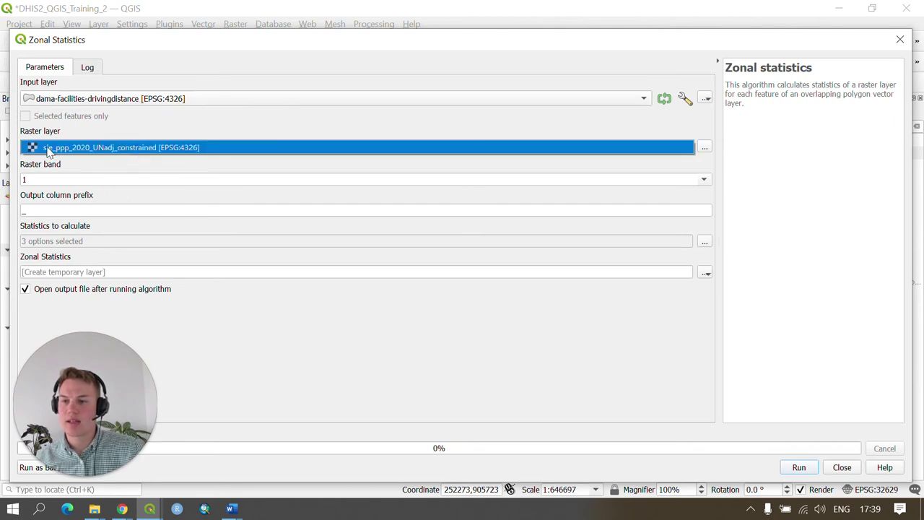
click(141, 151)
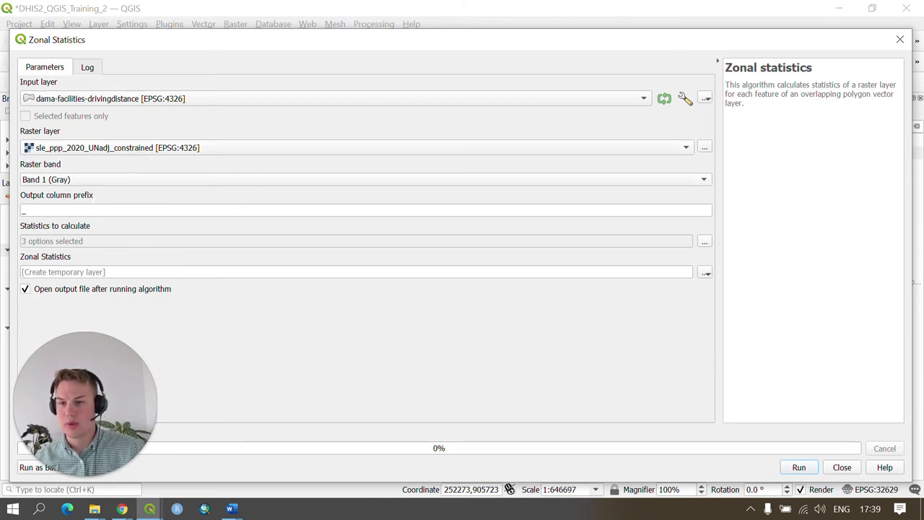
click(29, 209)
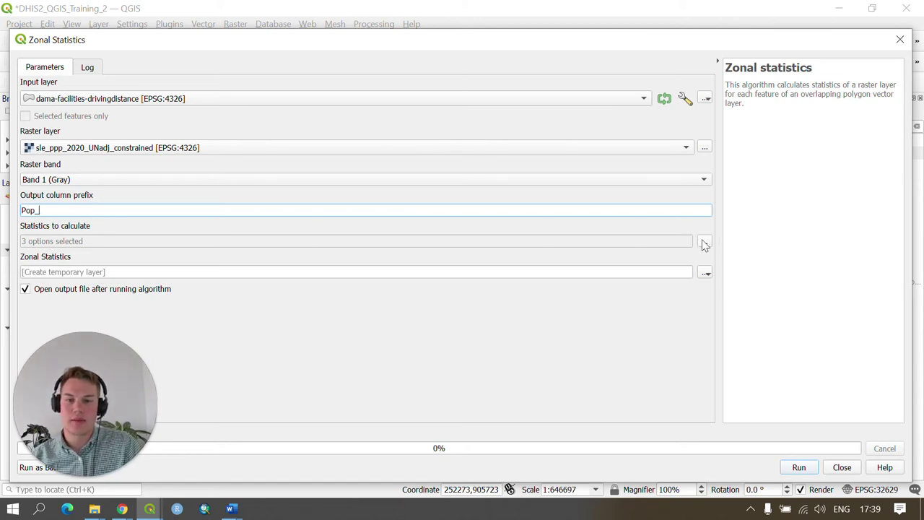
click(705, 244)
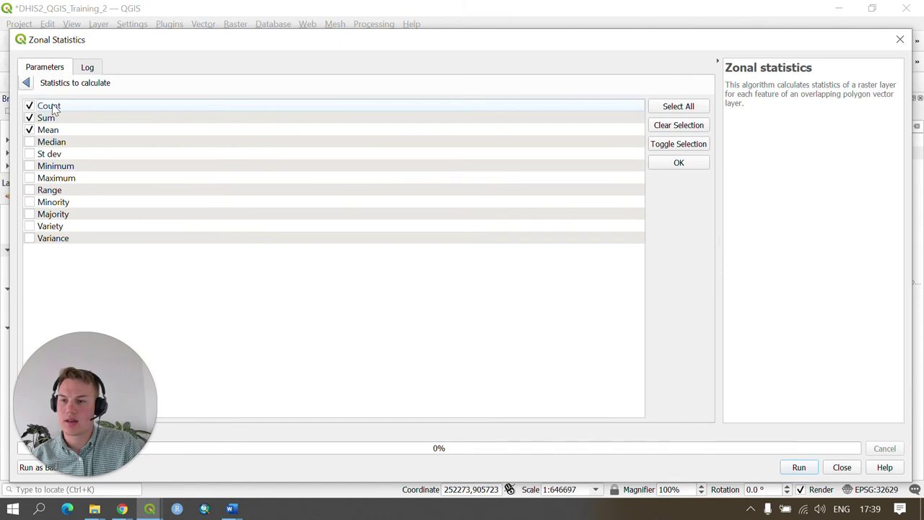
click(32, 84)
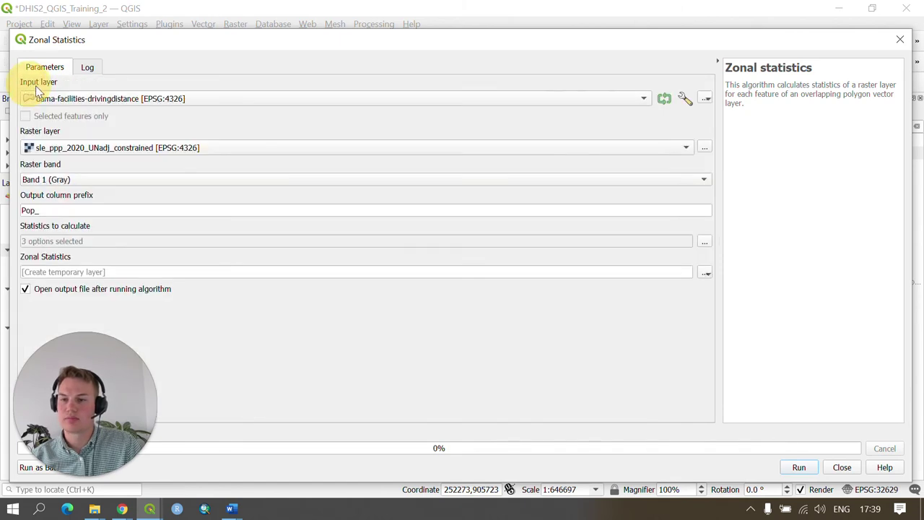
Save results as population-living-within-drivingdistance-facilities.geojson, run Zonal statistics, and close it.
click(705, 273)
click(740, 302)
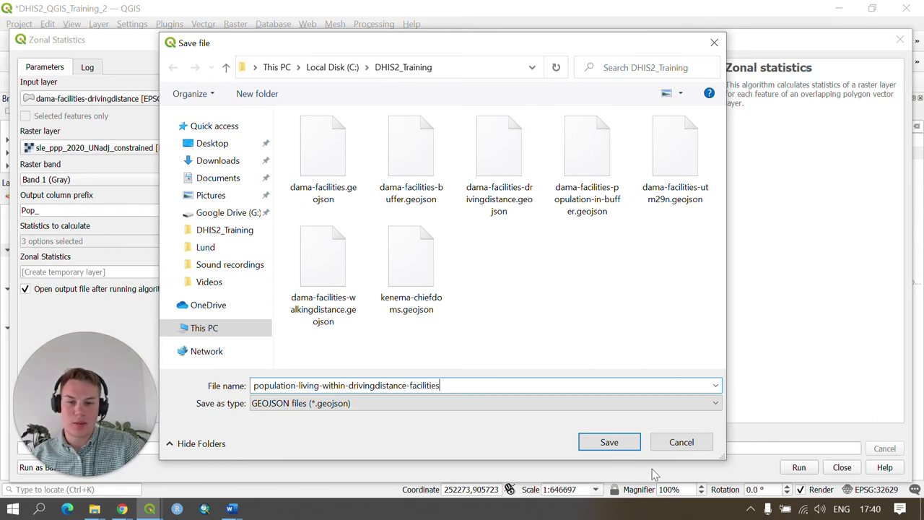
click(611, 442)
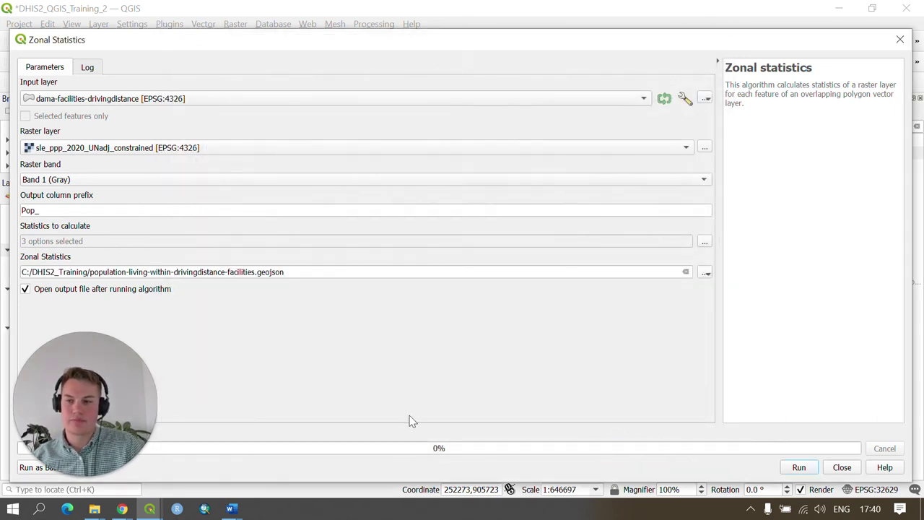
click(800, 468)
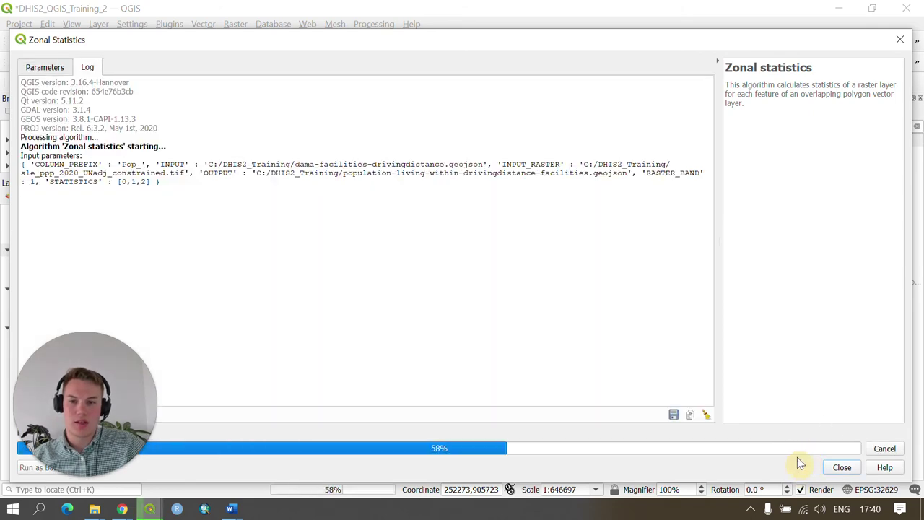
click(845, 469)
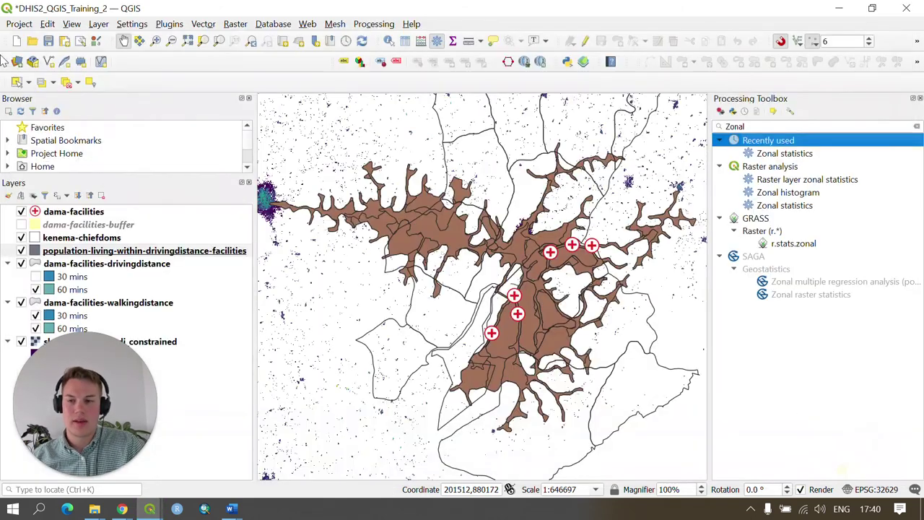
Open the population layer's attribute table and sort its 12 isochrone zones by Pop_sum, smallest first.
right_click(58, 255)
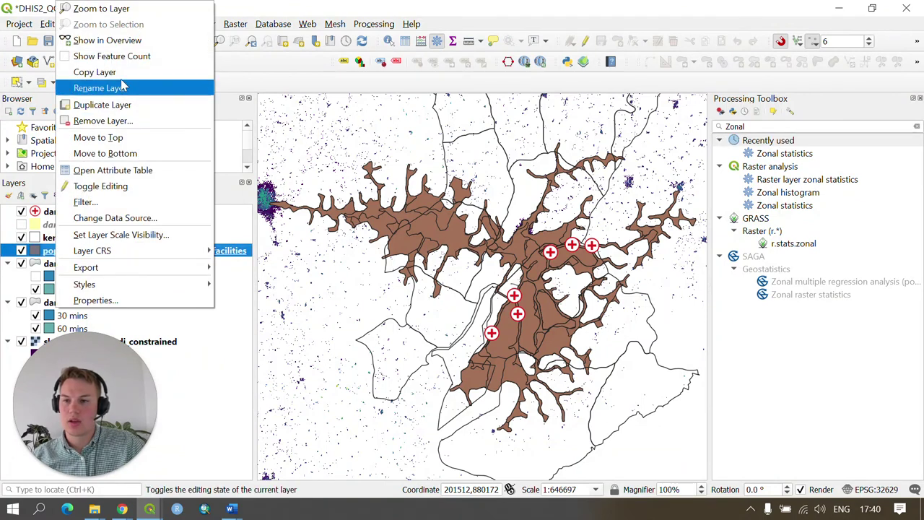
click(126, 176)
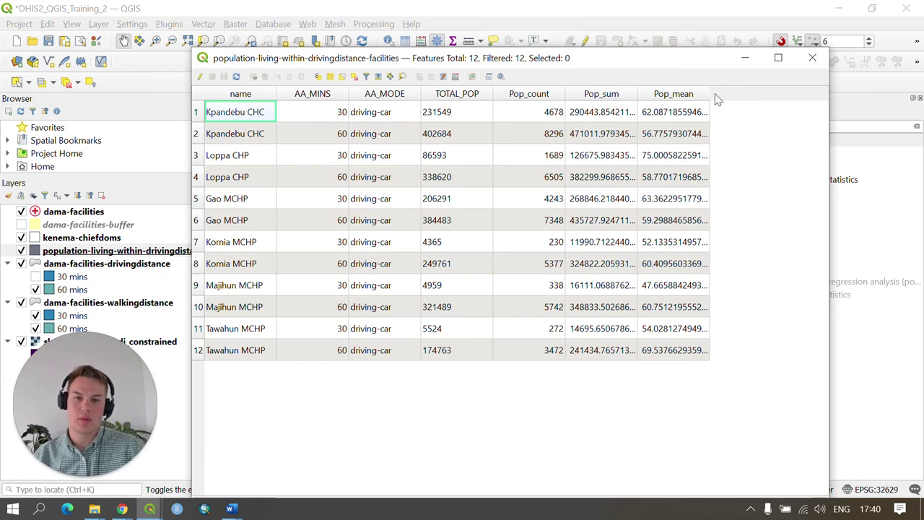
click(614, 98)
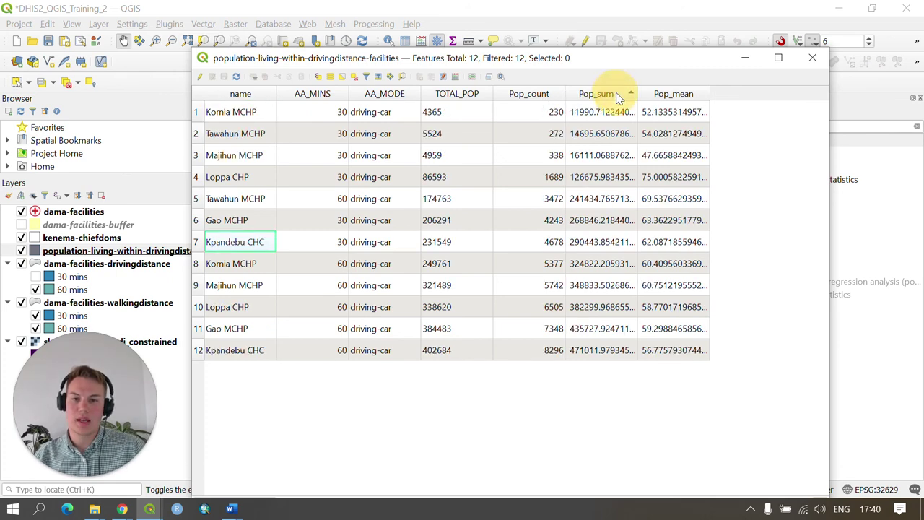